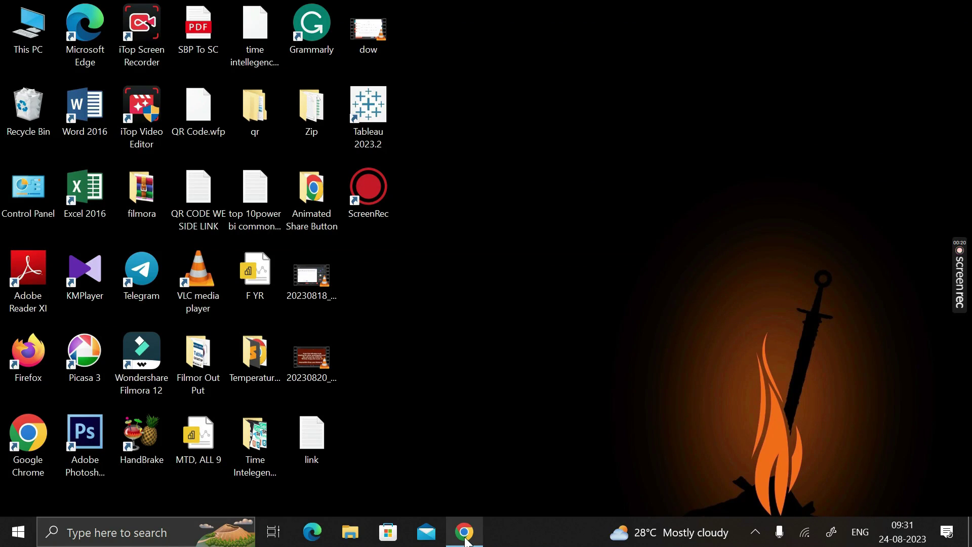
# Step: Launch Google Chrome from the taskbar to reach the Google homepage
pyautogui.click(467, 541)
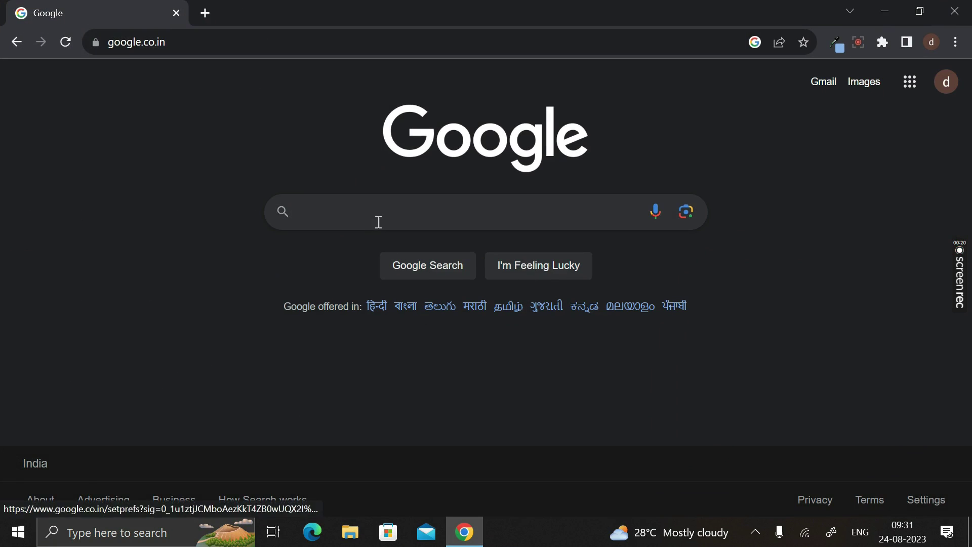
# Step: Search Google for 'vlivetricks' and open the vlivetricks.com result
pyautogui.click(375, 220)
pyautogui.press('Down')
pyautogui.press('Down')
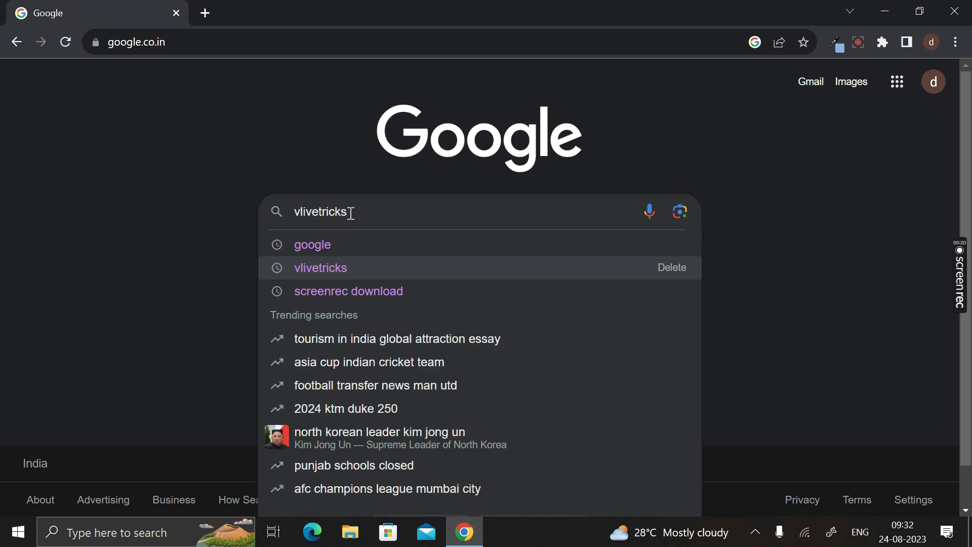
pyautogui.press('Return')
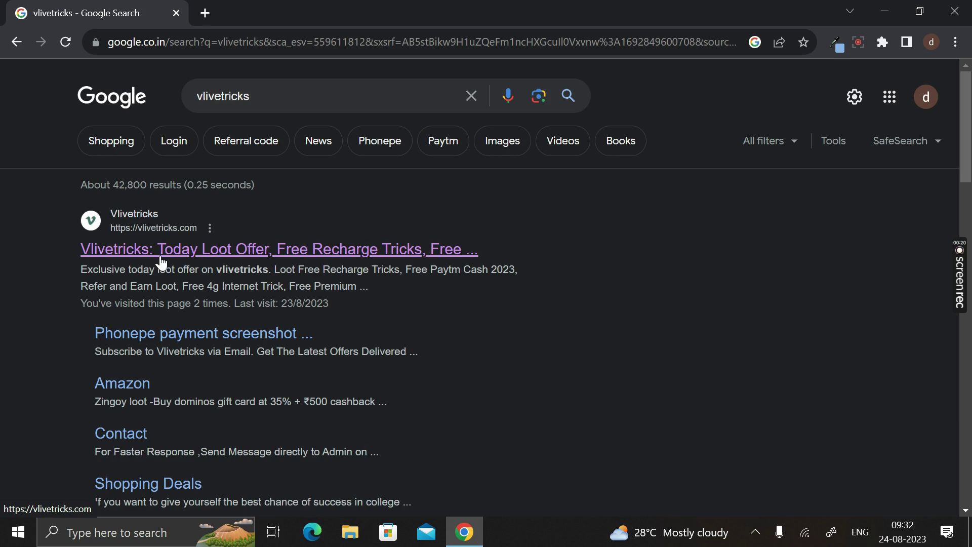
pyautogui.click(289, 250)
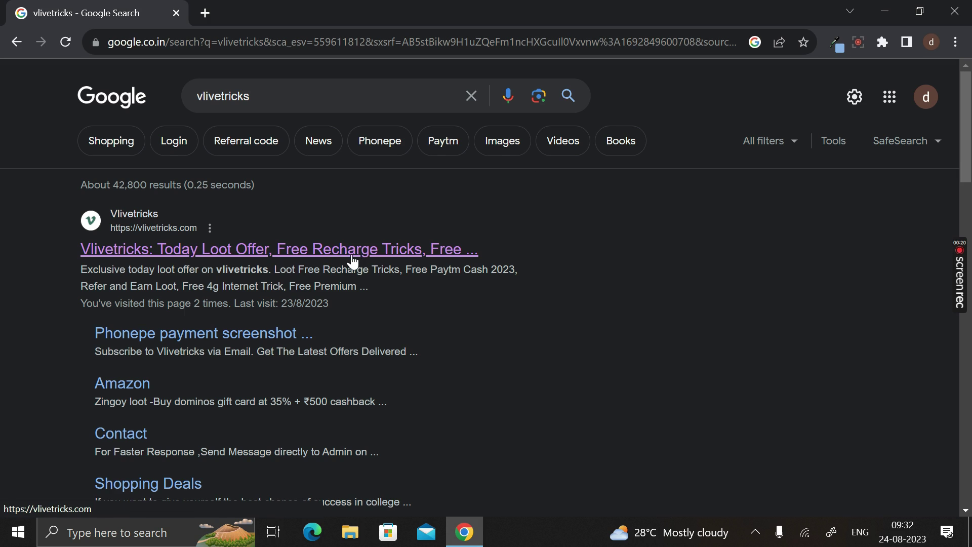
# Step: Open the Vlivetricks homepage and look over the page and its web address
pyautogui.click(253, 256)
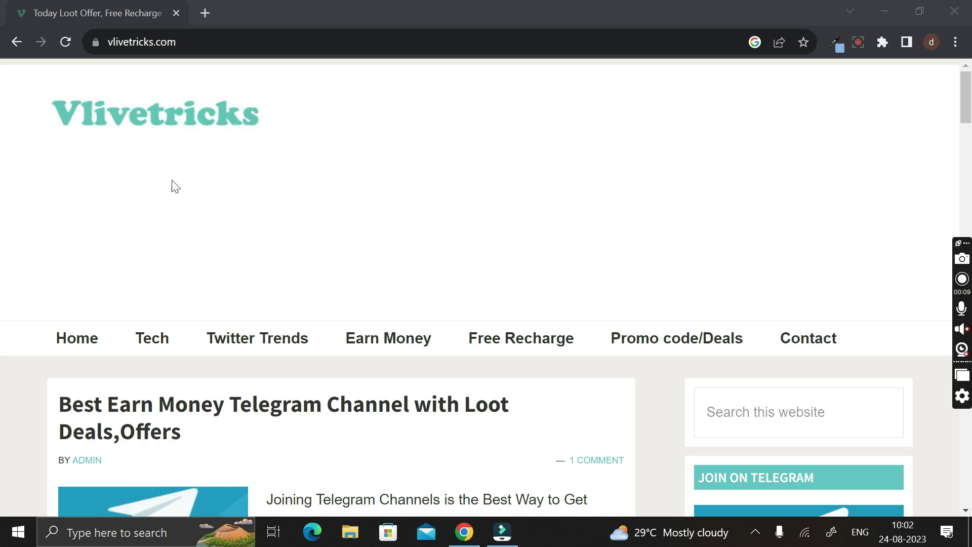
pyautogui.scroll(-6, 211, 210)
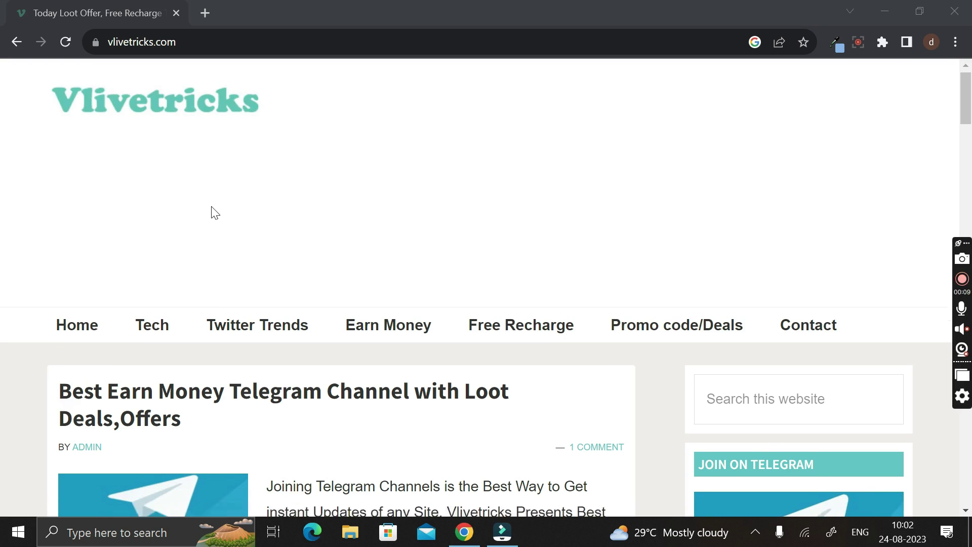
pyautogui.scroll(6, 212, 208)
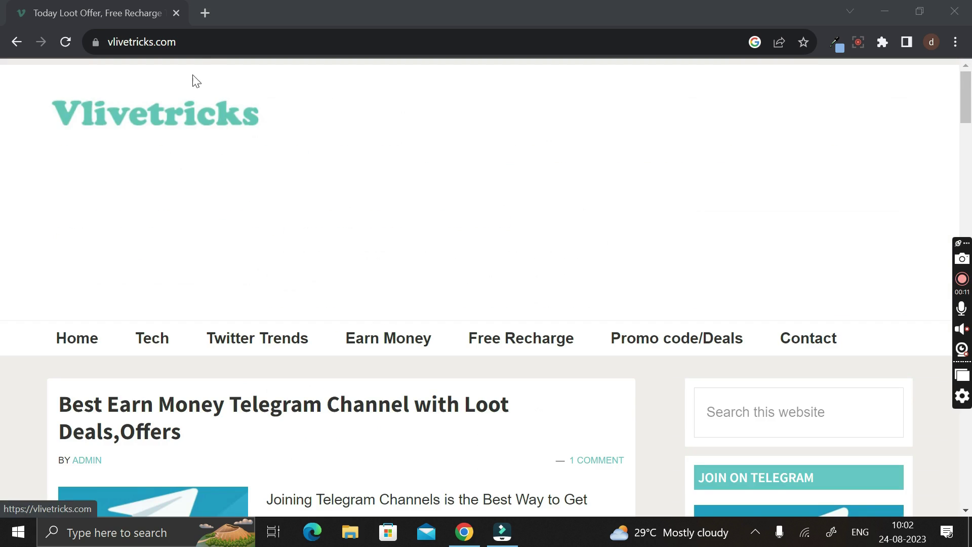
pyautogui.click(204, 42)
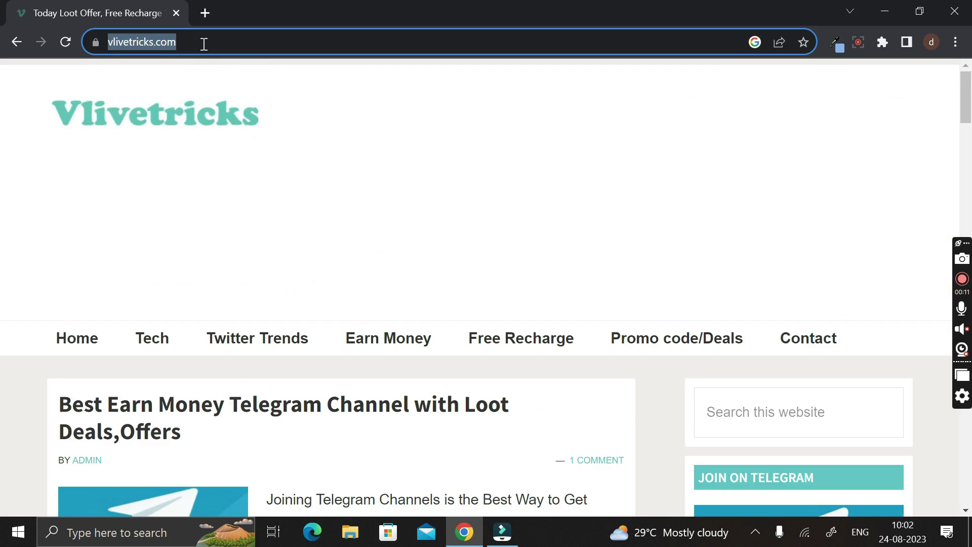
pyautogui.click(306, 183)
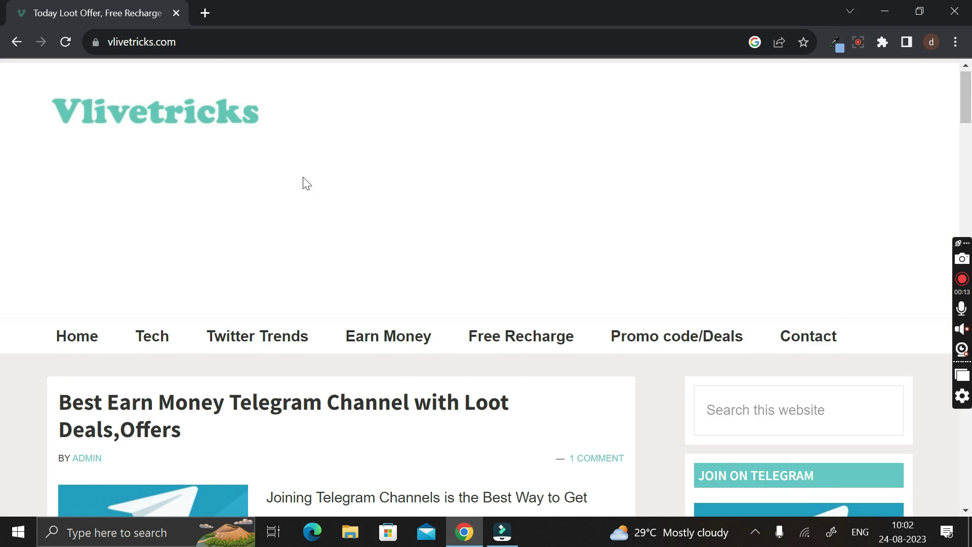
pyautogui.scroll(-1, 304, 183)
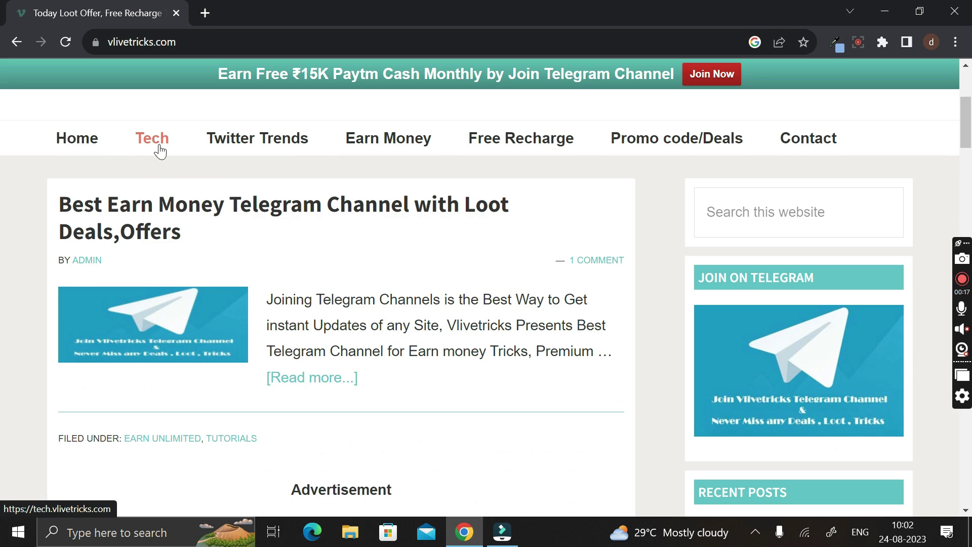
# Step: Go to the Tech section and scroll down to the Free Gift Cards Codes list with Gmail Generator
pyautogui.click(152, 144)
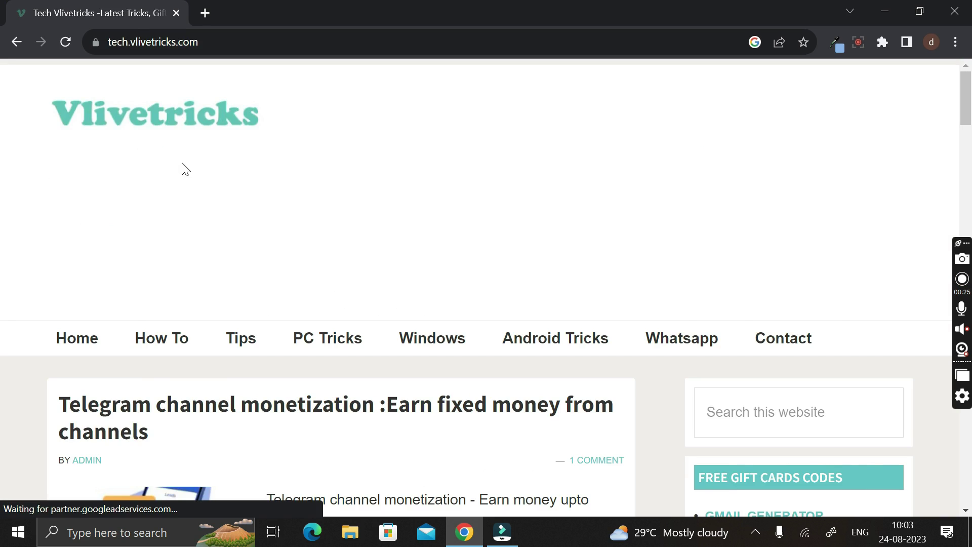
pyautogui.scroll(-4, 185, 169)
pyautogui.scroll(-1, 185, 169)
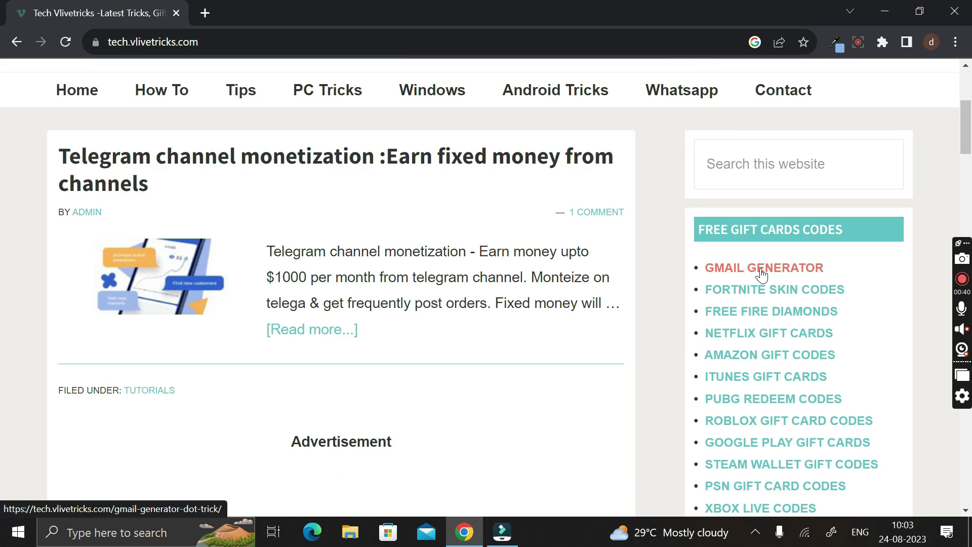
# Step: Open the Gmail Generator article, scroll to the Dot Trick Generator Tool, and open a blank tab
pyautogui.click(762, 275)
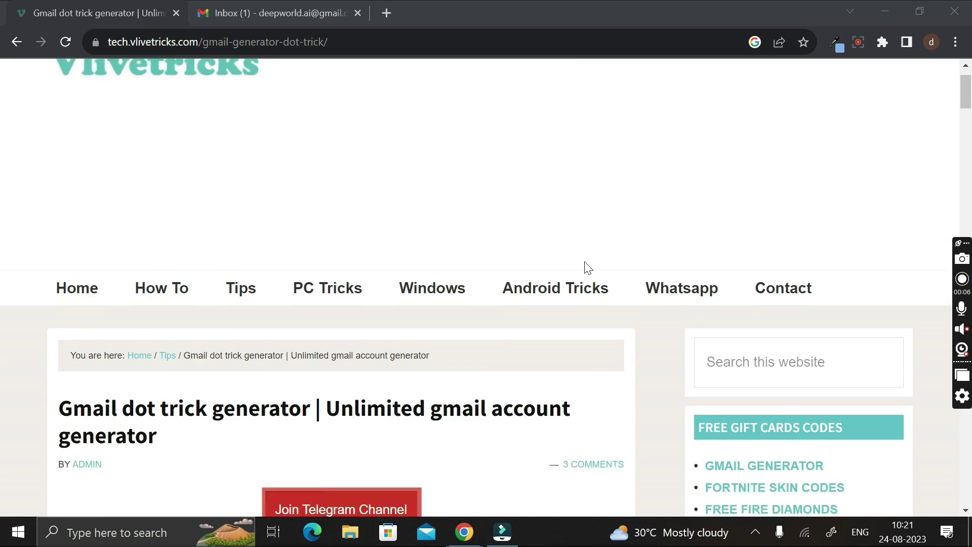
pyautogui.scroll(-5, 584, 267)
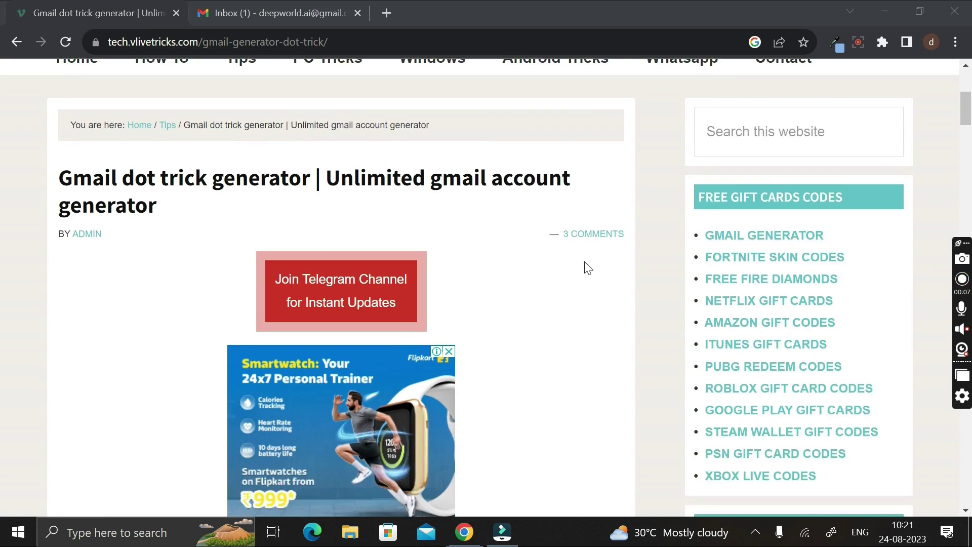
pyautogui.scroll(-5, 587, 267)
pyautogui.scroll(-3, 587, 267)
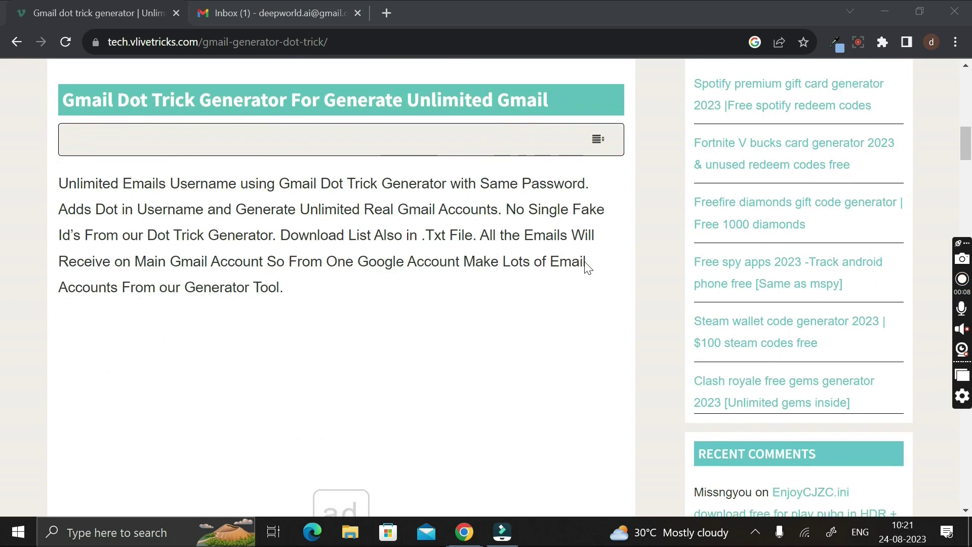
pyautogui.scroll(-2, 584, 262)
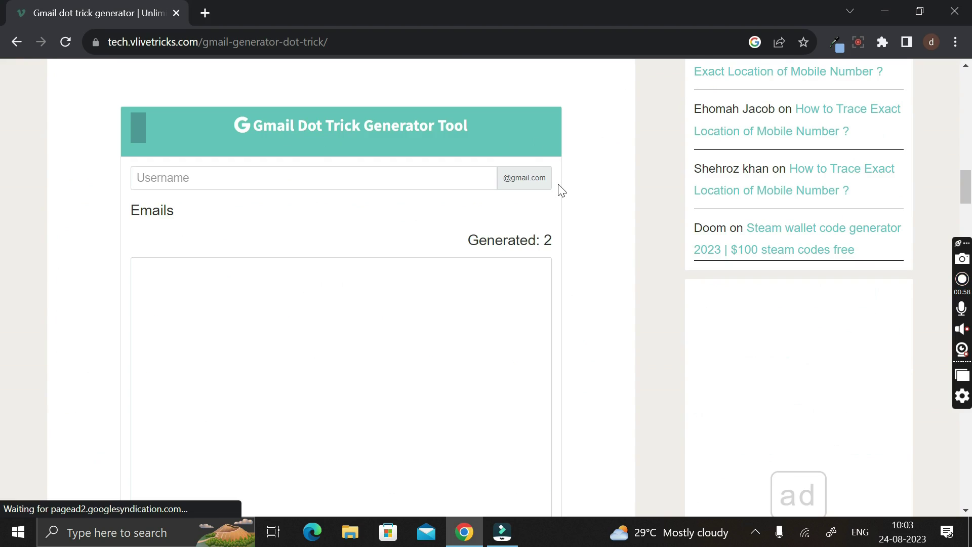
pyautogui.scroll(-1, 560, 190)
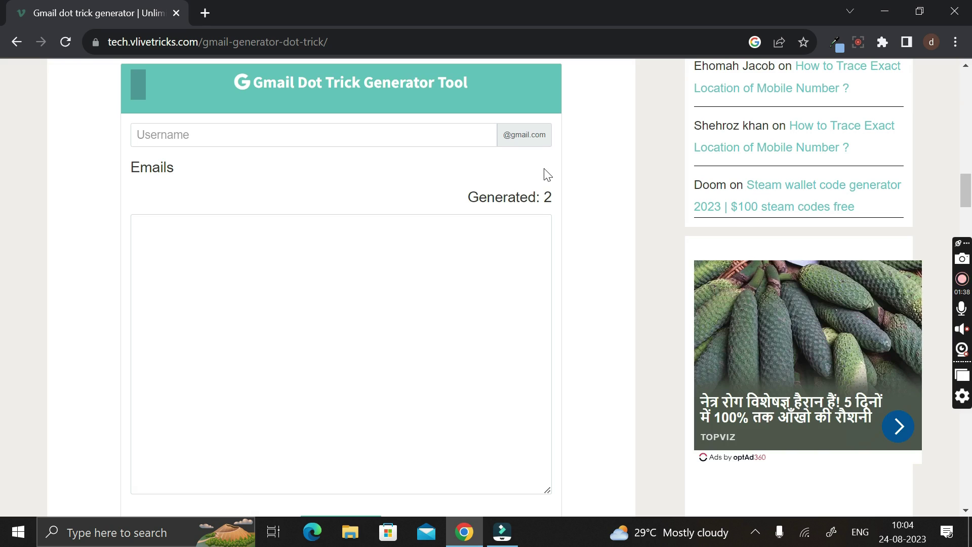
pyautogui.click(204, 13)
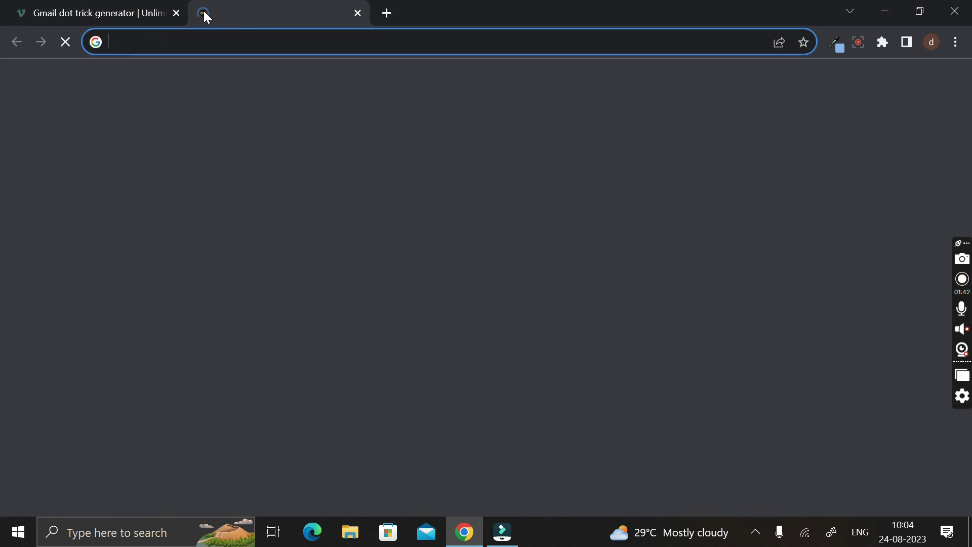
# Step: Open Gmail to check the signed-in account's address, then return to the generator's Username field
pyautogui.click(476, 232)
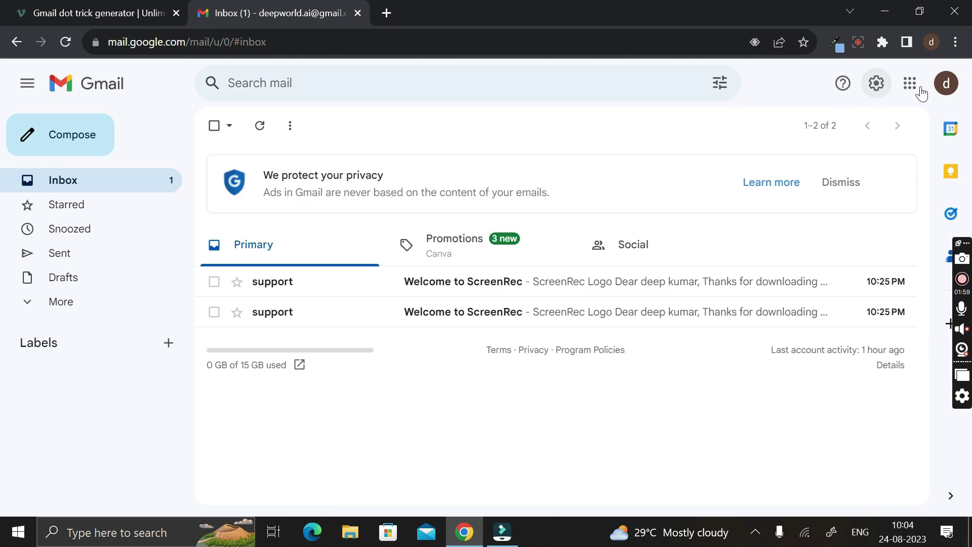
pyautogui.click(947, 85)
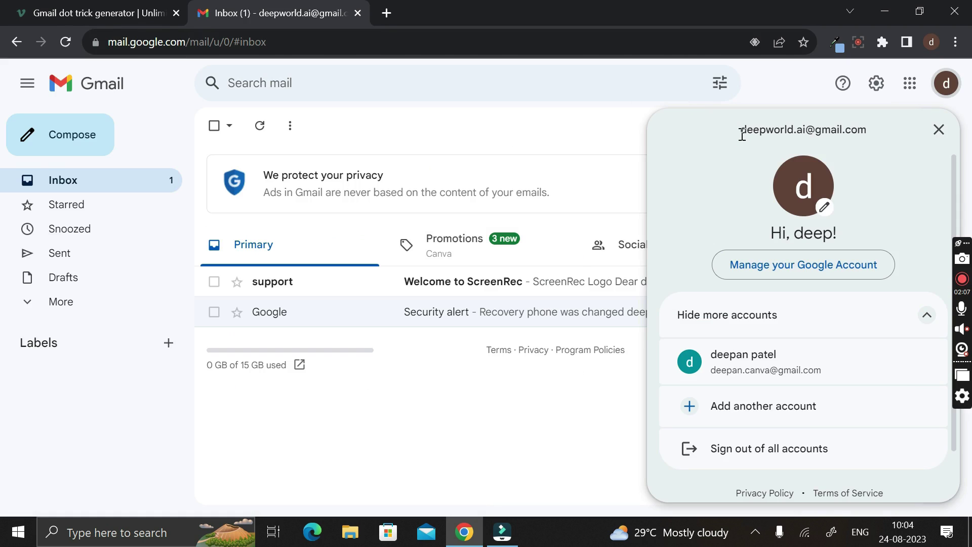
pyautogui.moveTo(741, 135); pyautogui.dragTo(866, 129)
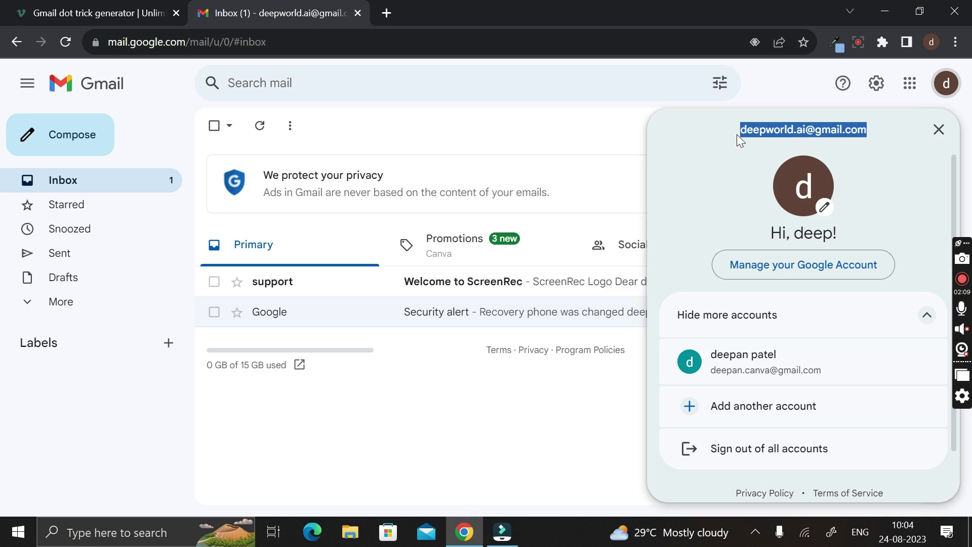
pyautogui.click(706, 133)
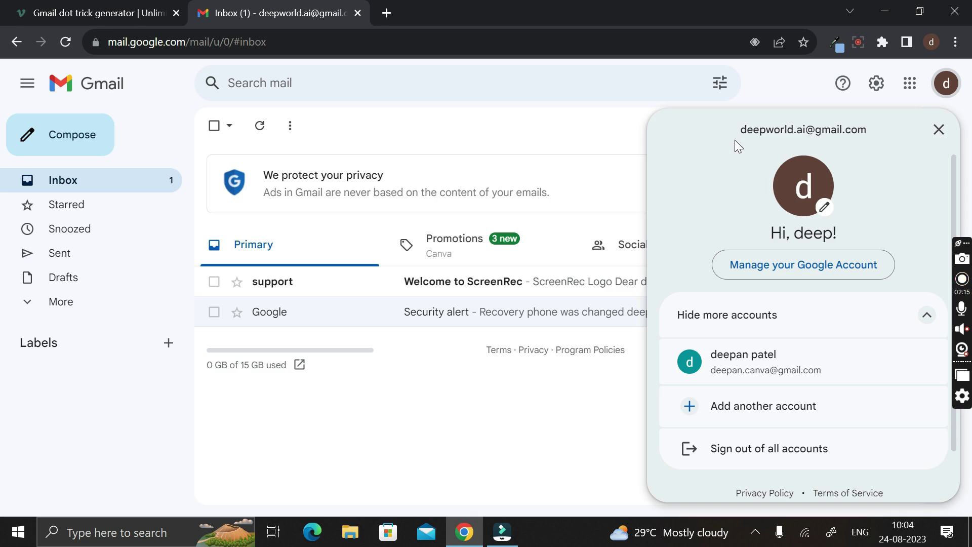
pyautogui.click(117, 5)
pyautogui.click(176, 137)
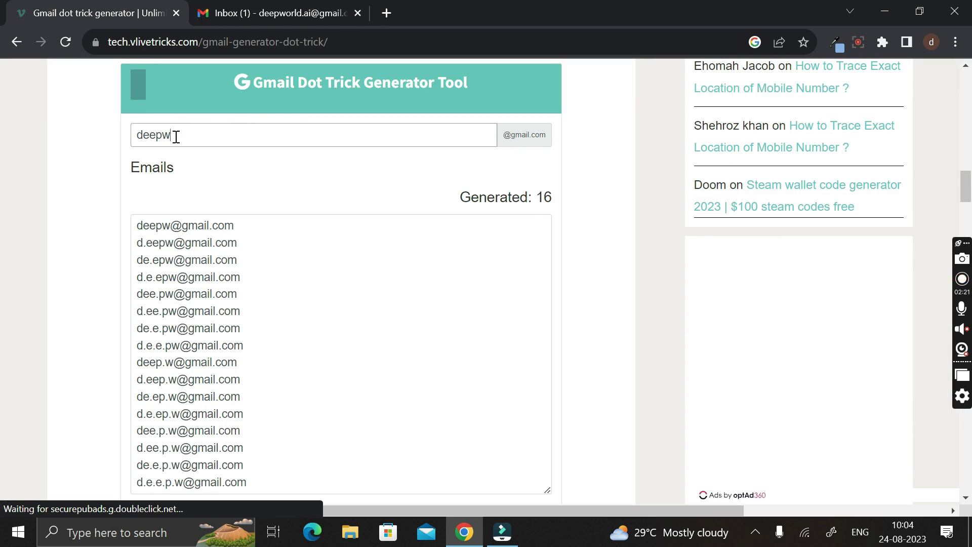
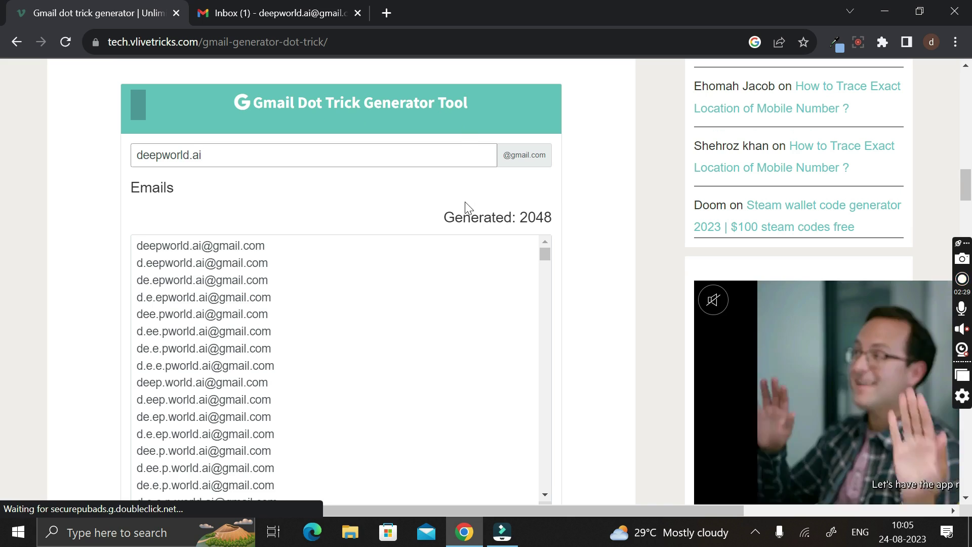
pyautogui.moveTo(444, 219); pyautogui.dragTo(552, 221)
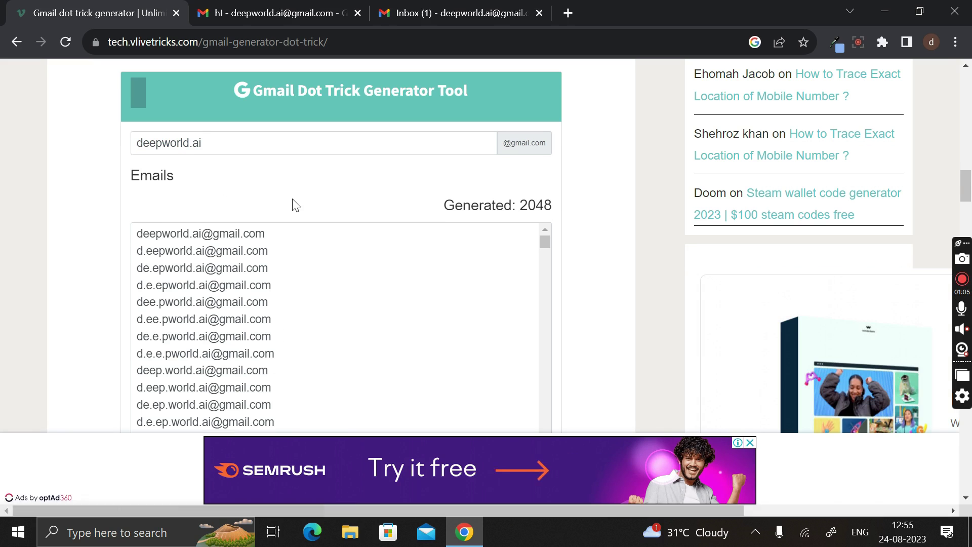
pyautogui.moveTo(159, 250); pyautogui.dragTo(246, 378)
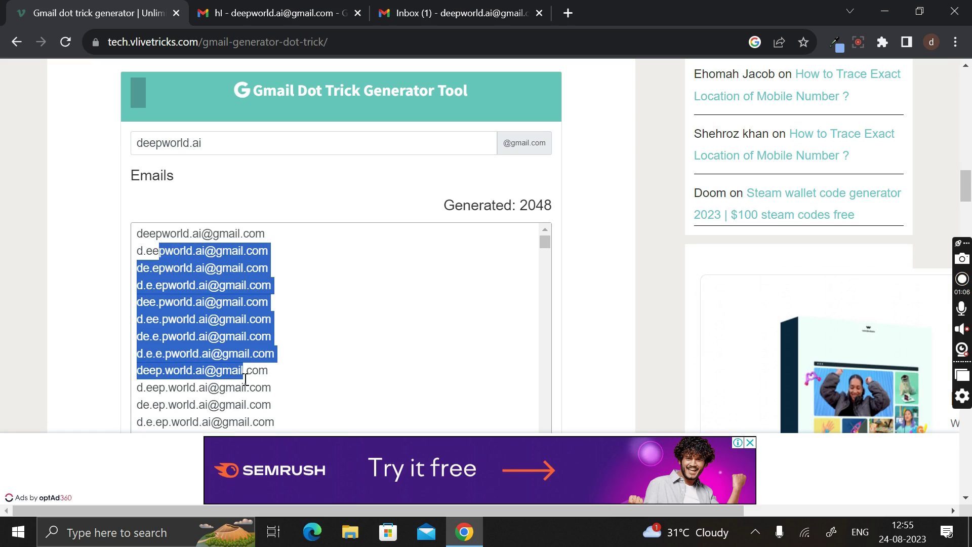
pyautogui.scroll(-8, 246, 379)
pyautogui.scroll(8, 244, 379)
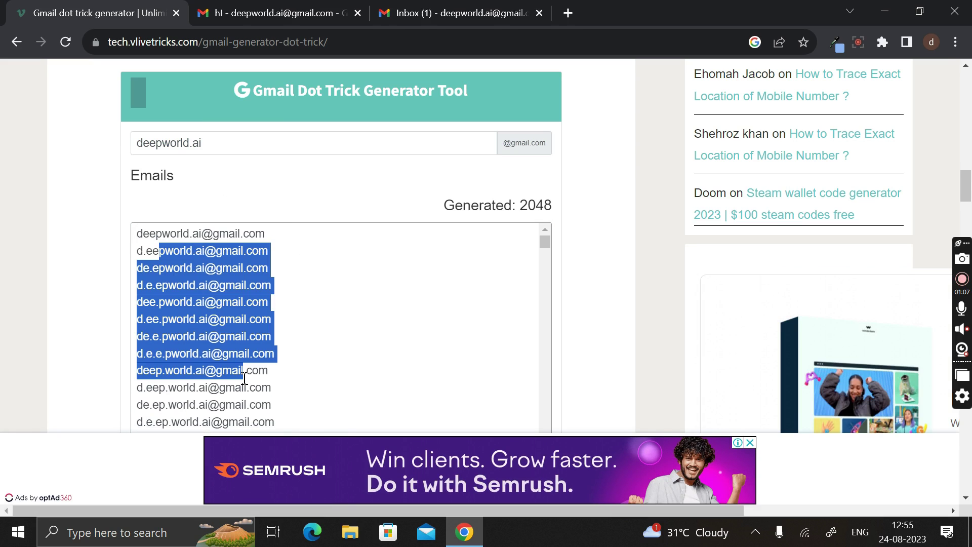
pyautogui.moveTo(221, 145); pyautogui.dragTo(133, 142)
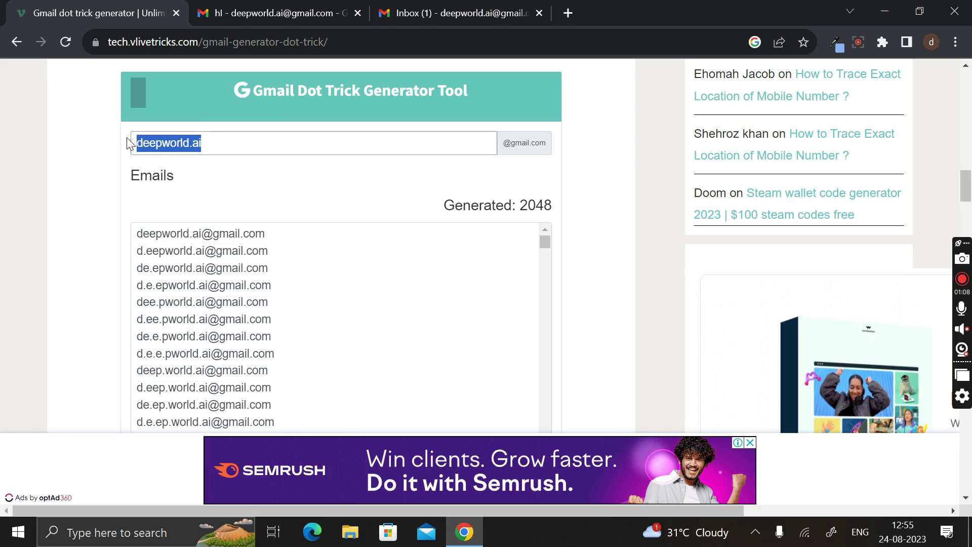
pyautogui.click(218, 139)
pyautogui.moveTo(213, 139); pyautogui.dragTo(135, 142)
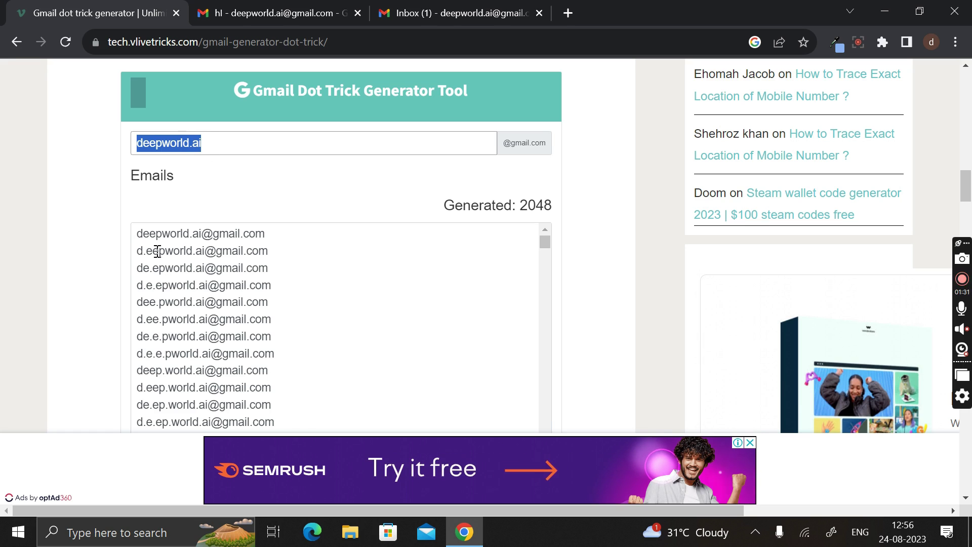
pyautogui.moveTo(154, 251); pyautogui.dragTo(234, 373)
pyautogui.scroll(-4, 233, 377)
pyautogui.scroll(4, 234, 373)
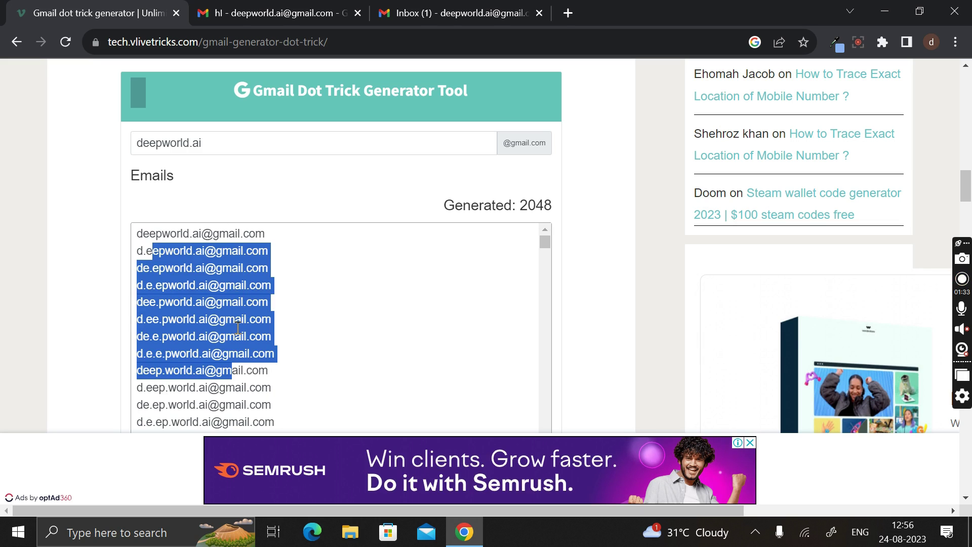
pyautogui.moveTo(166, 250); pyautogui.dragTo(229, 353)
pyautogui.moveTo(224, 152); pyautogui.dragTo(135, 143)
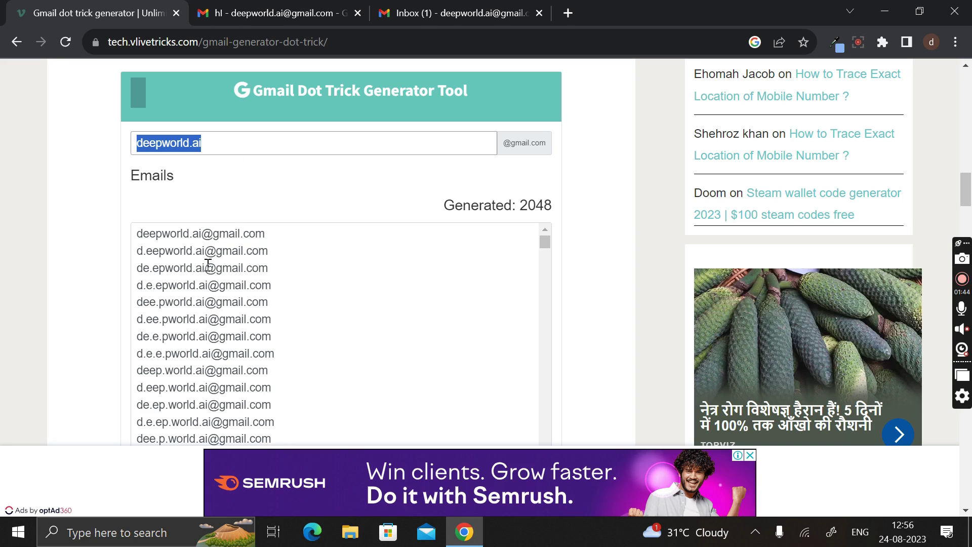
pyautogui.moveTo(160, 238); pyautogui.dragTo(254, 353)
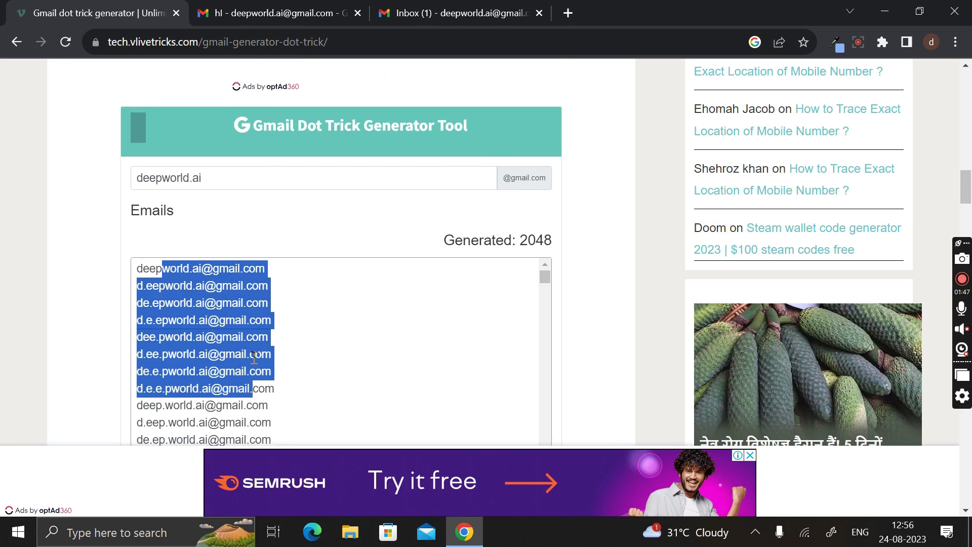
pyautogui.moveTo(258, 309); pyautogui.dragTo(202, 310)
pyautogui.moveTo(176, 276); pyautogui.dragTo(166, 242)
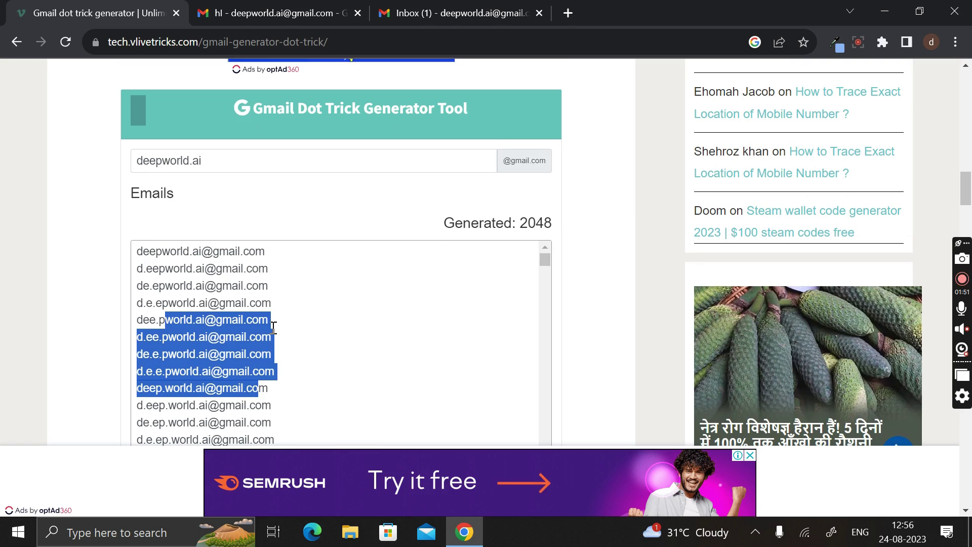
pyautogui.click(260, 353)
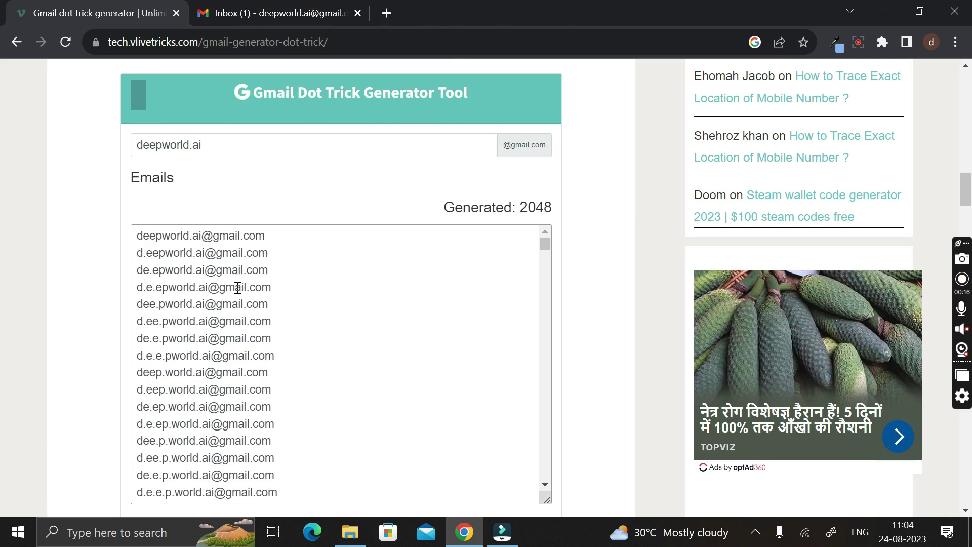
pyautogui.moveTo(249, 445); pyautogui.dragTo(262, 443)
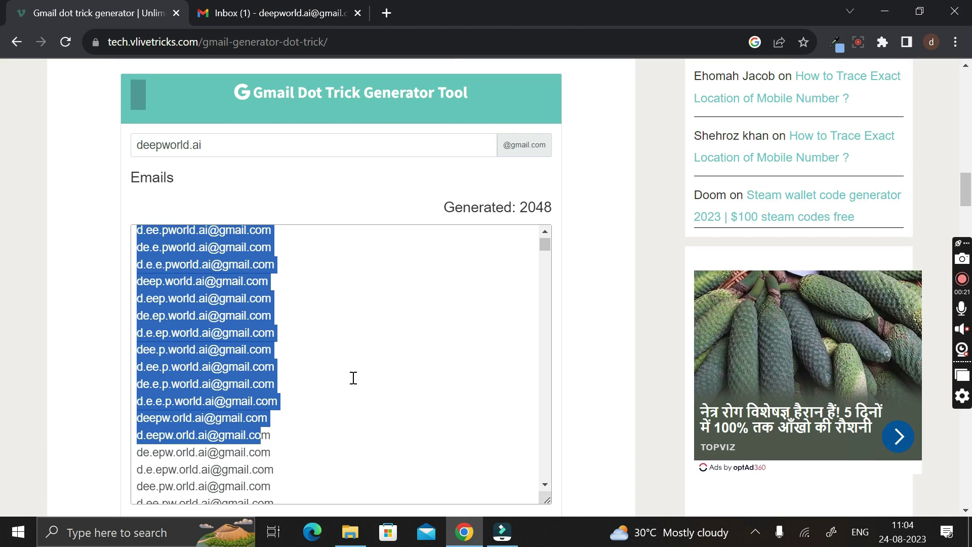
pyautogui.scroll(3, 353, 378)
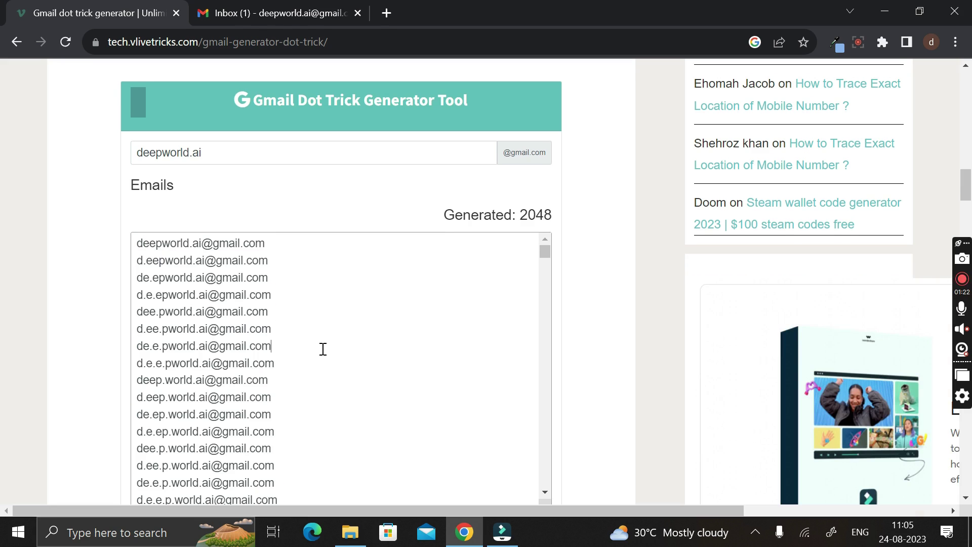
pyautogui.moveTo(150, 243); pyautogui.dragTo(266, 412)
pyautogui.click(312, 356)
pyautogui.moveTo(159, 261); pyautogui.dragTo(273, 397)
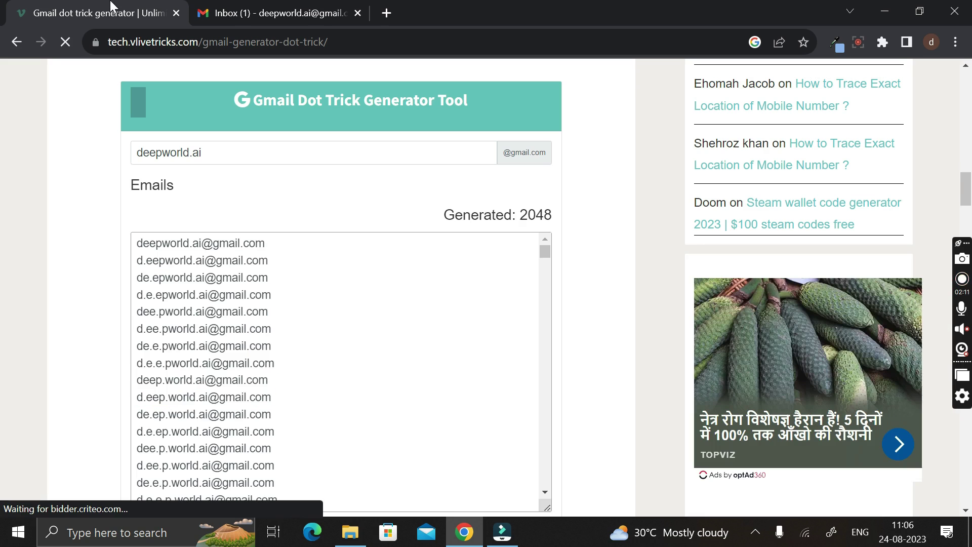
# Step: Open the other signed-in account's inbox from the Gmail account panel
pyautogui.click(277, 9)
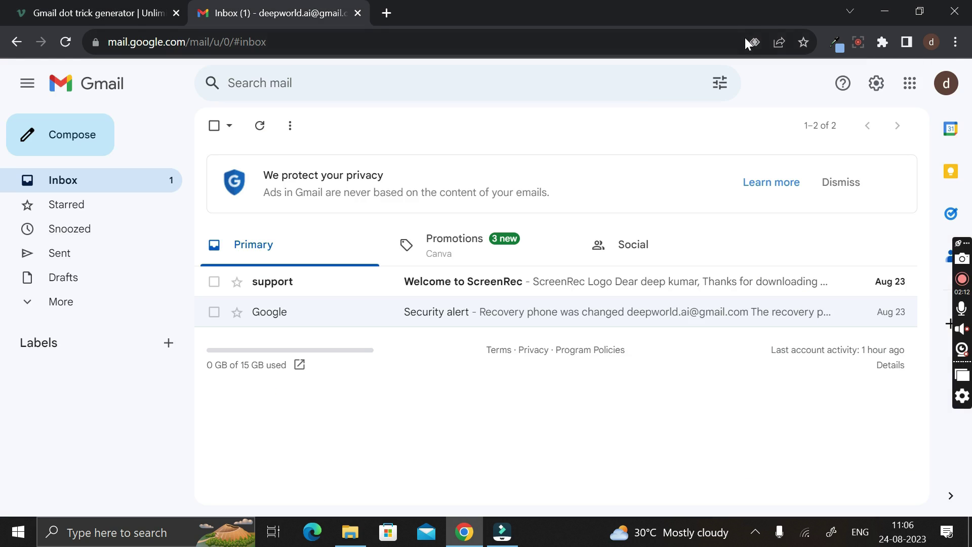
pyautogui.click(946, 83)
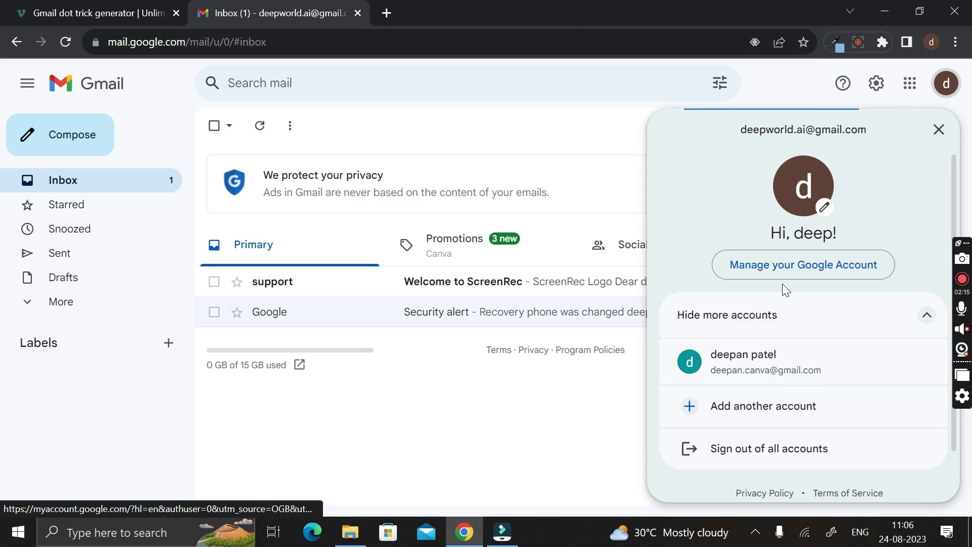
pyautogui.click(753, 374)
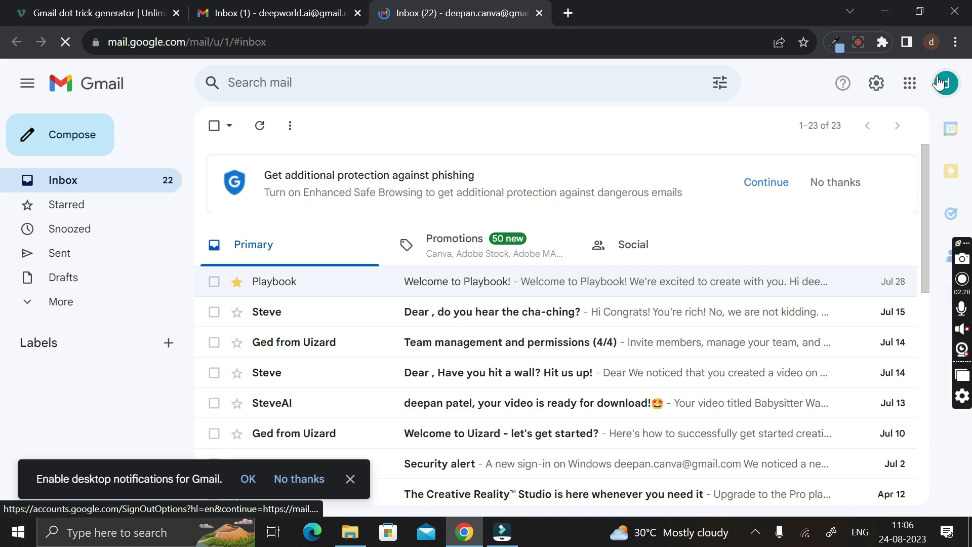
# Step: Check the account panels of both Gmail accounts, then return to the dot trick generator
pyautogui.click(945, 83)
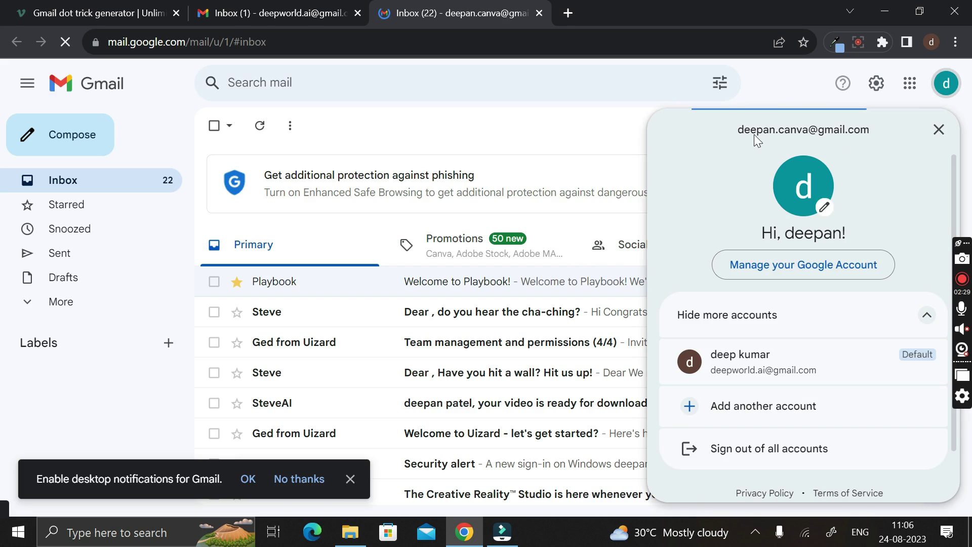
pyautogui.press('Escape')
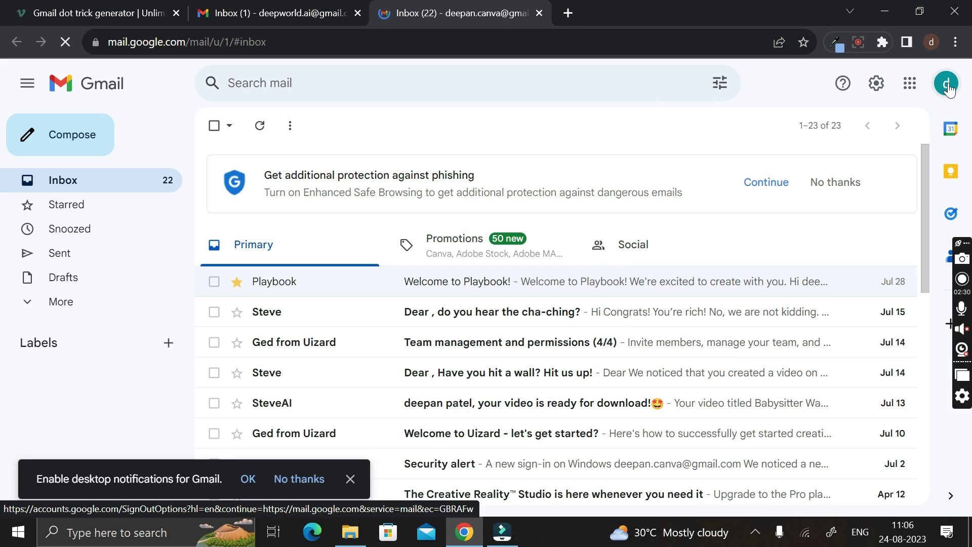
pyautogui.click(946, 84)
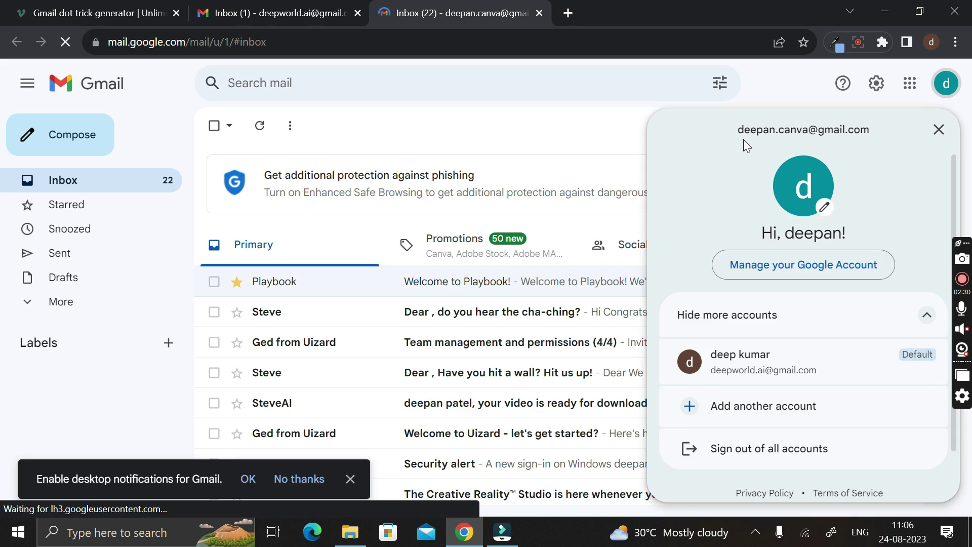
pyautogui.press('Escape')
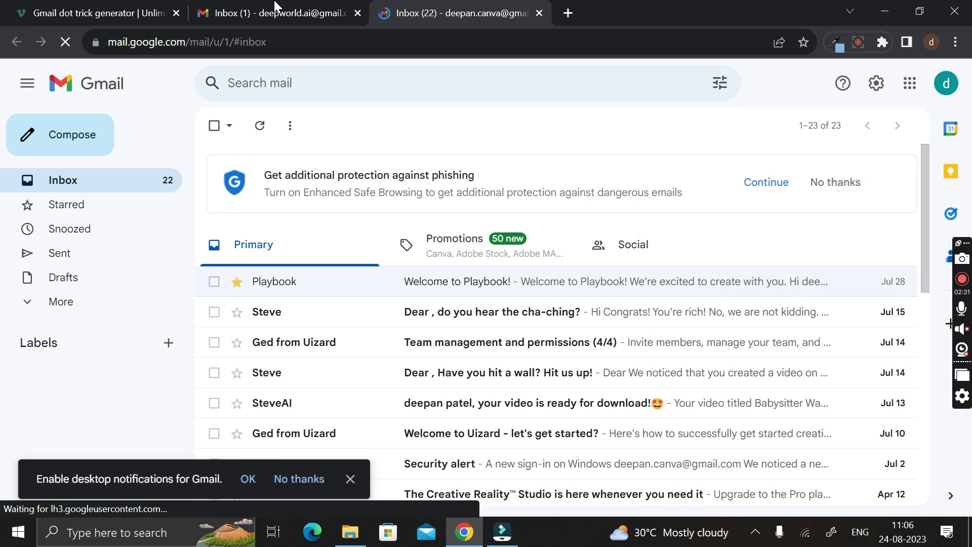
pyautogui.click(273, 11)
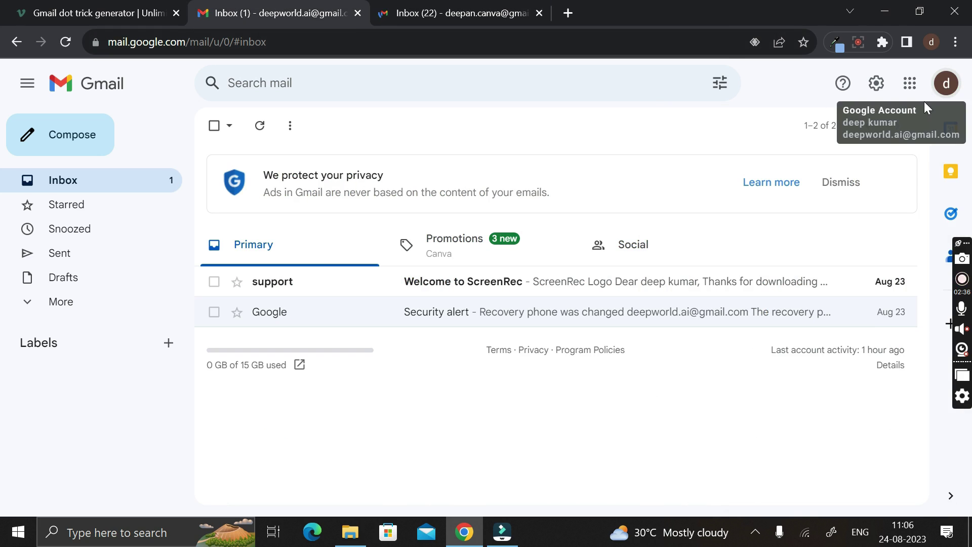
pyautogui.click(946, 84)
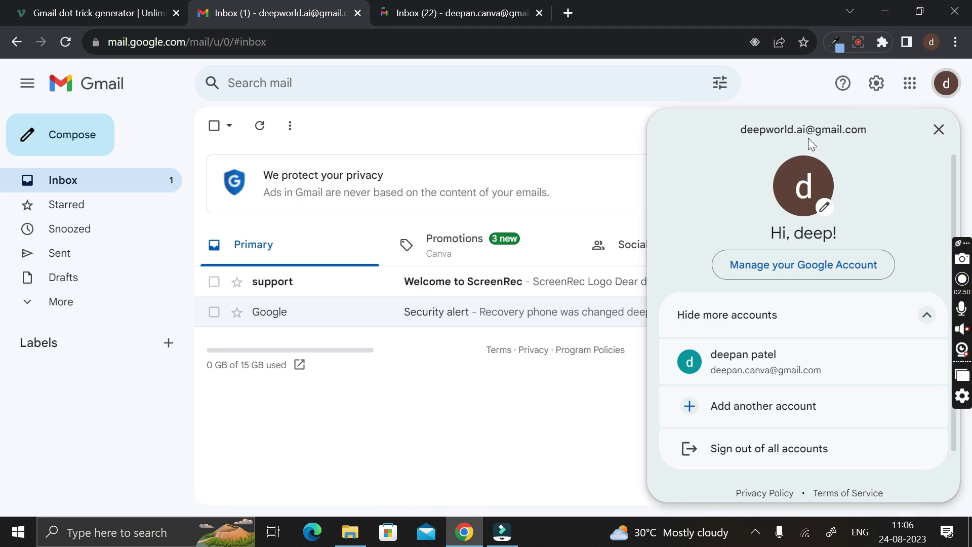
pyautogui.click(591, 127)
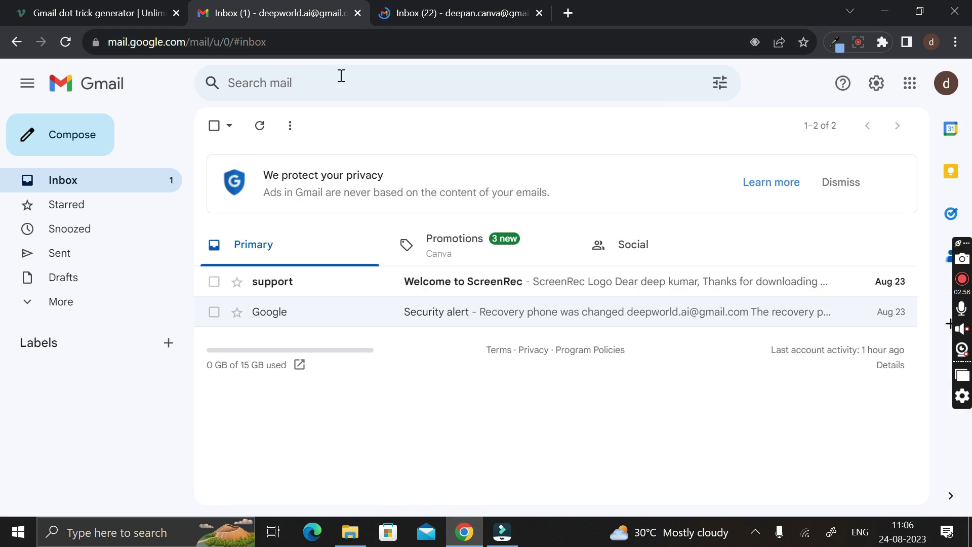
pyautogui.click(125, 6)
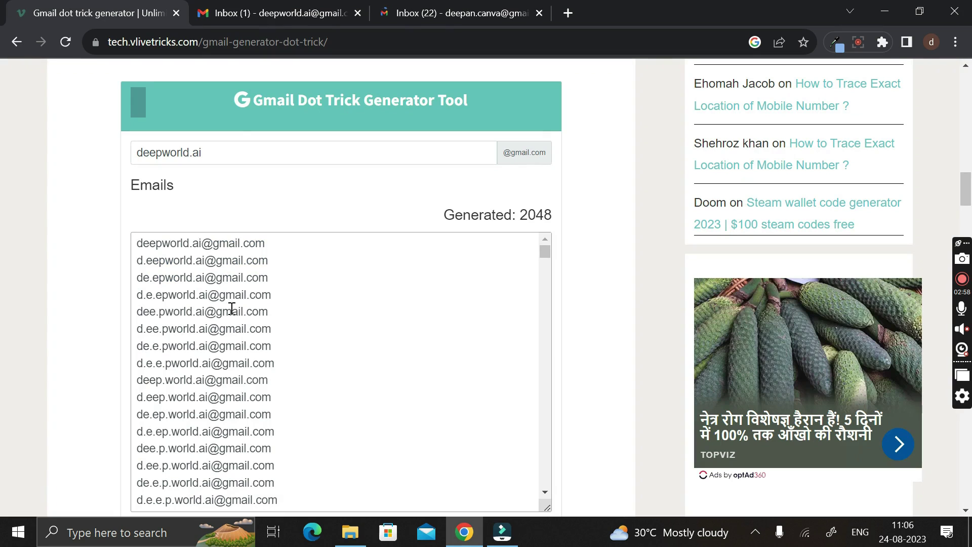
# Step: Copy the fifth dotted address variant from the generator list and go to the second account's inbox
pyautogui.click(253, 19)
pyautogui.click(946, 83)
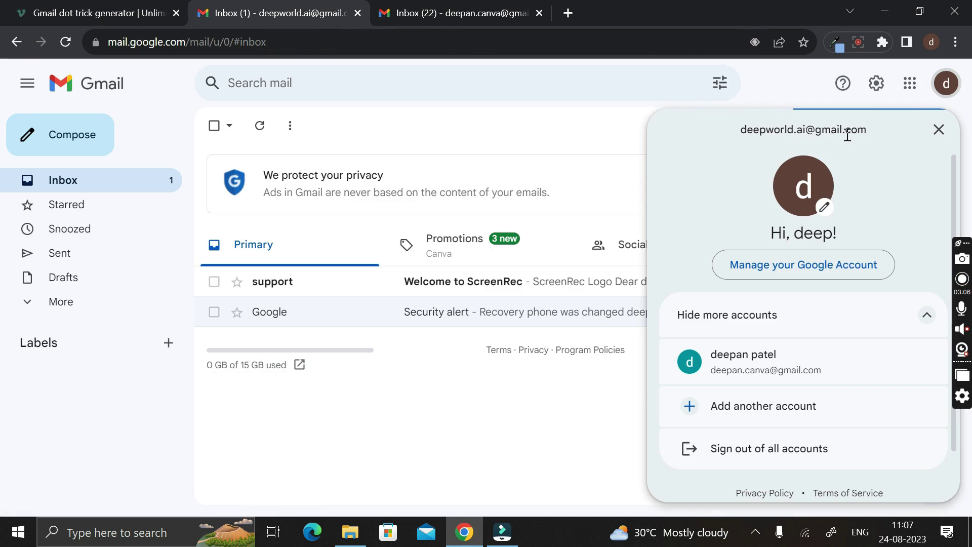
pyautogui.click(615, 123)
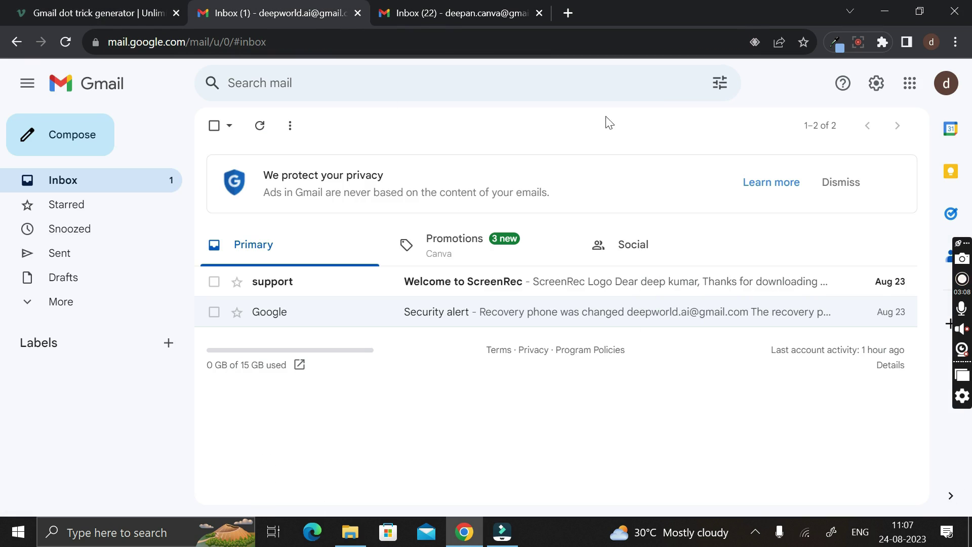
pyautogui.click(124, 8)
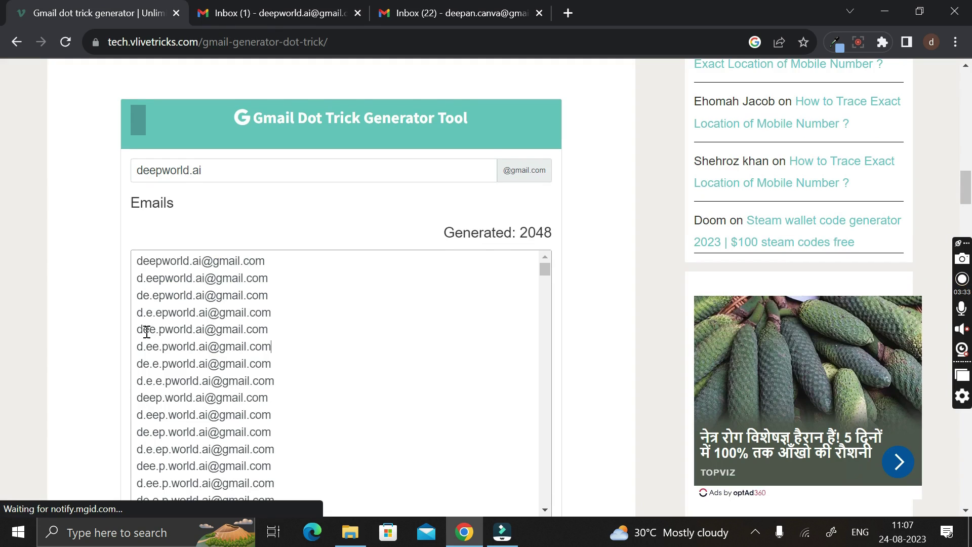
pyautogui.moveTo(141, 330); pyautogui.dragTo(272, 332)
pyautogui.hotkey('ctrl', 'c')
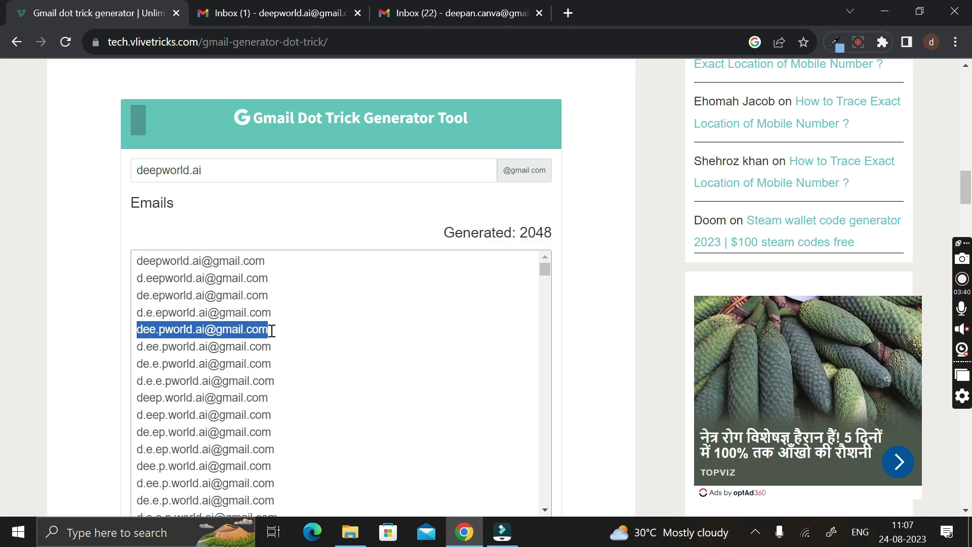
pyautogui.click(456, 12)
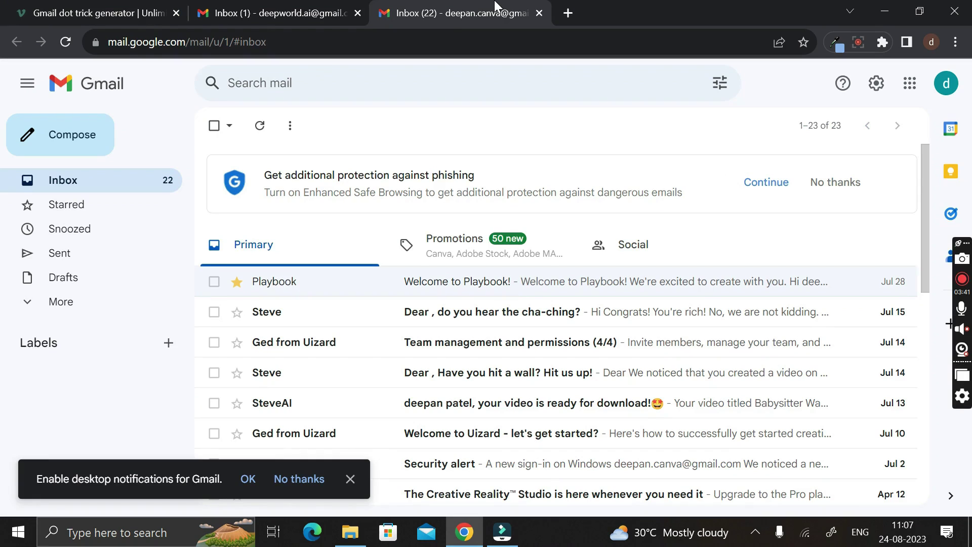
# Step: Send a new email to the pasted dotted address with subject 'hl' and body 'Hello'
pyautogui.click(82, 138)
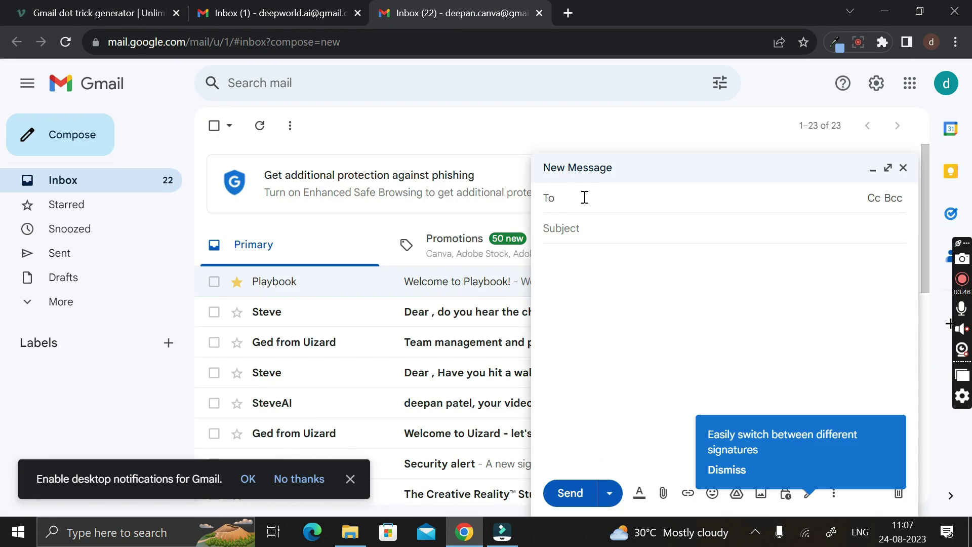
pyautogui.hotkey('ctrl', 'v')
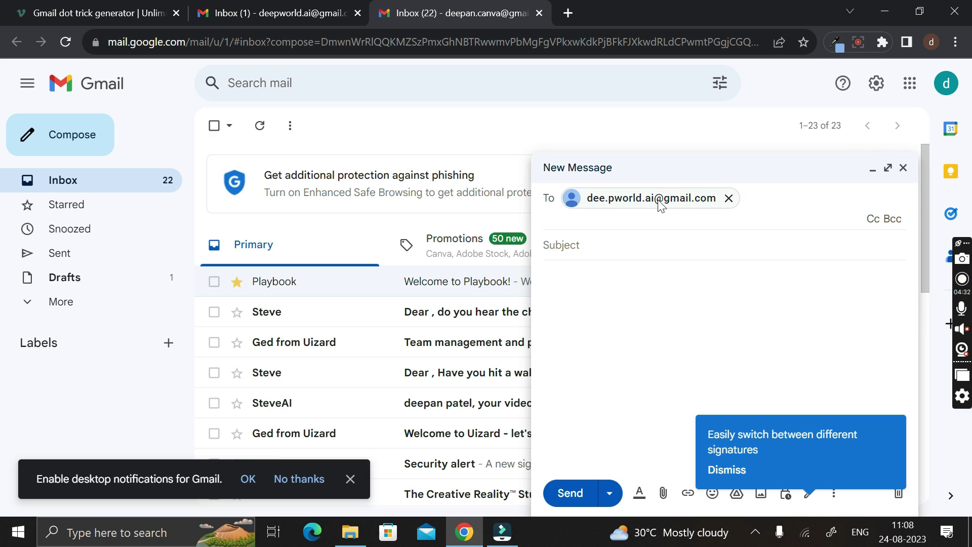
pyautogui.moveTo(660, 202)
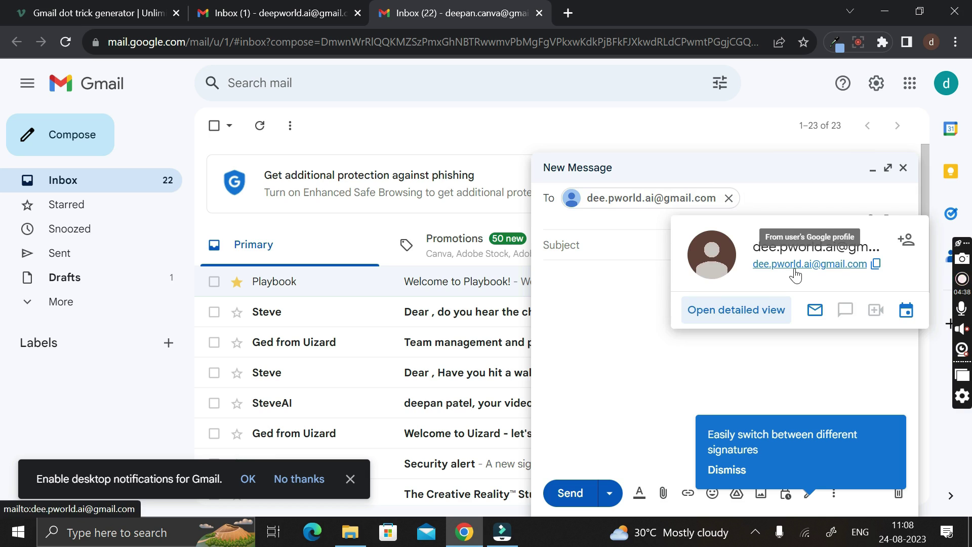
pyautogui.press('Tab')
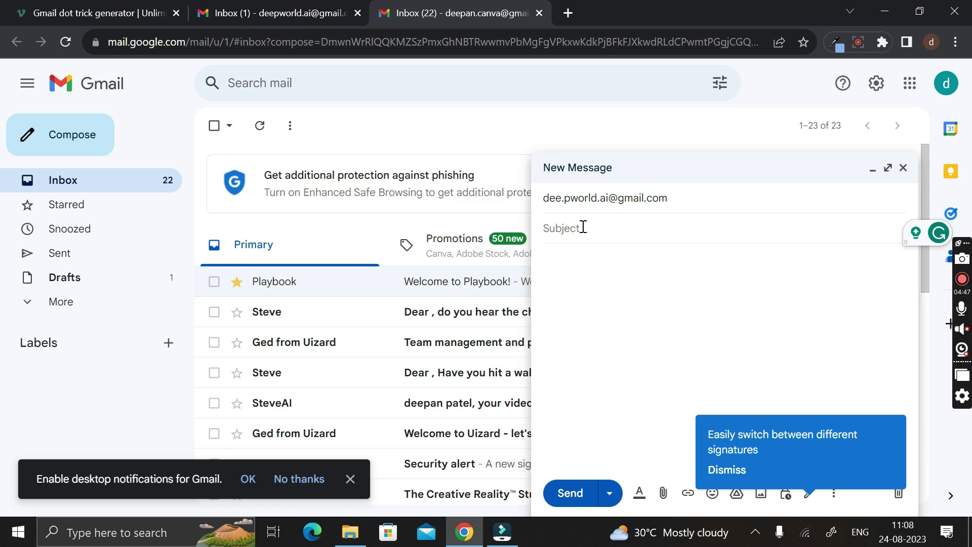
pyautogui.write('hl')
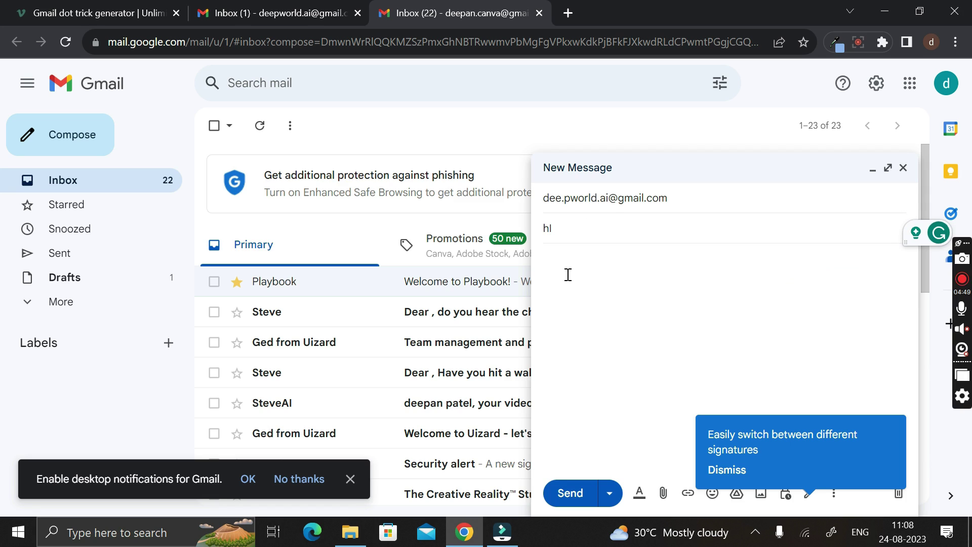
pyautogui.click(568, 275)
pyautogui.write('H')
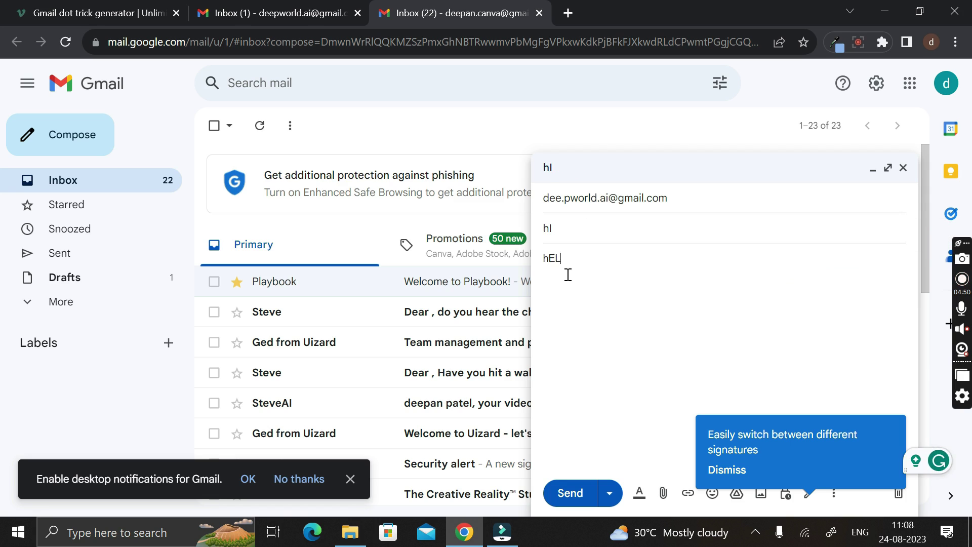
pyautogui.write('ello')
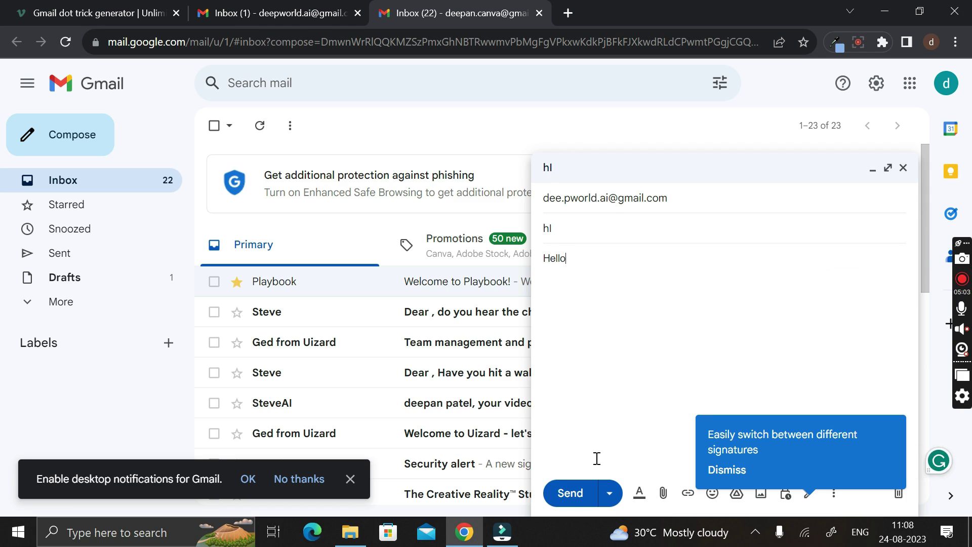
pyautogui.click(571, 493)
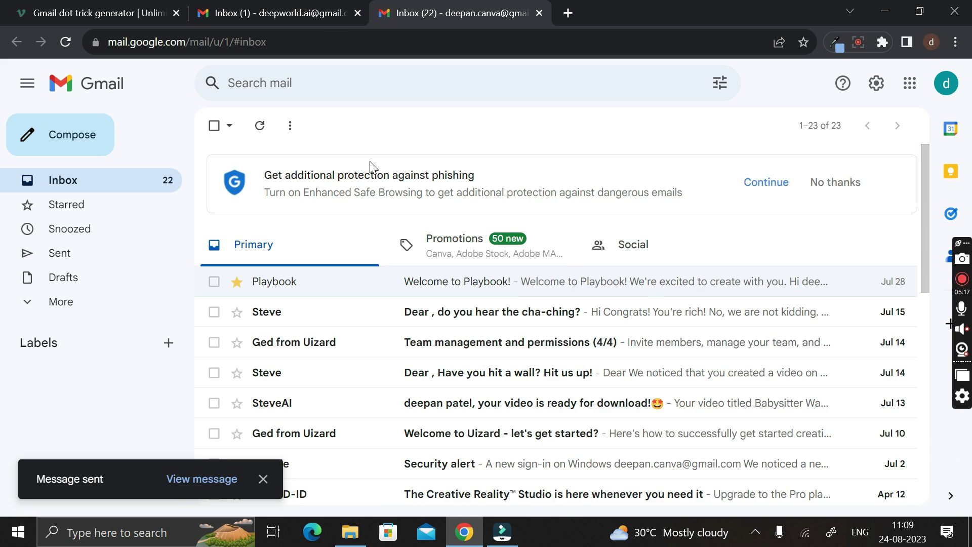
# Step: Reload the original account's inbox, open the 'hl' email, and verify its dotted recipient address
pyautogui.click(296, 6)
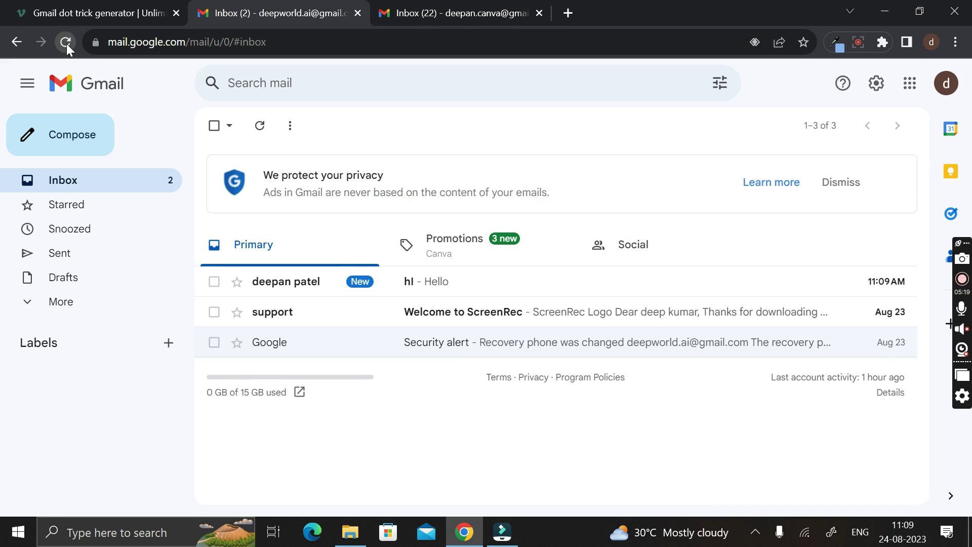
pyautogui.click(66, 42)
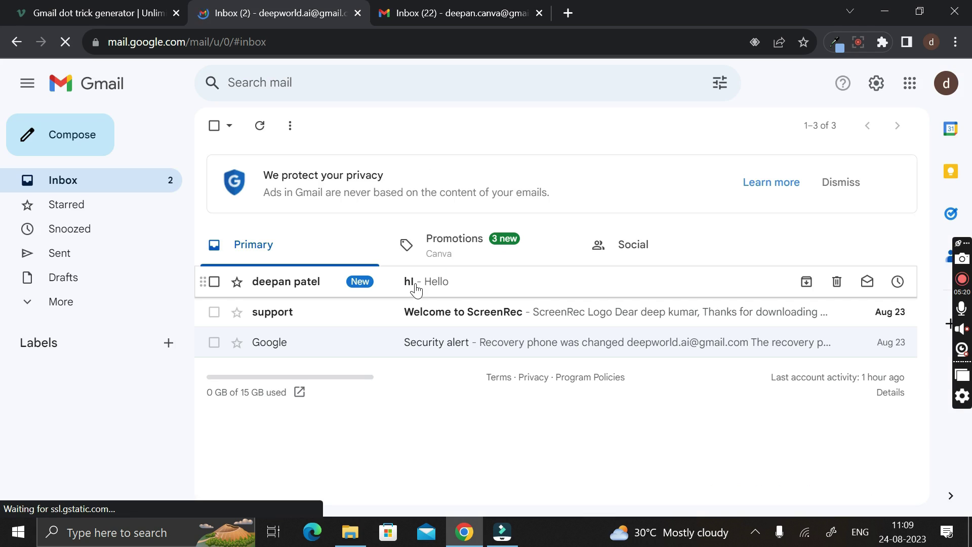
pyautogui.click(415, 286)
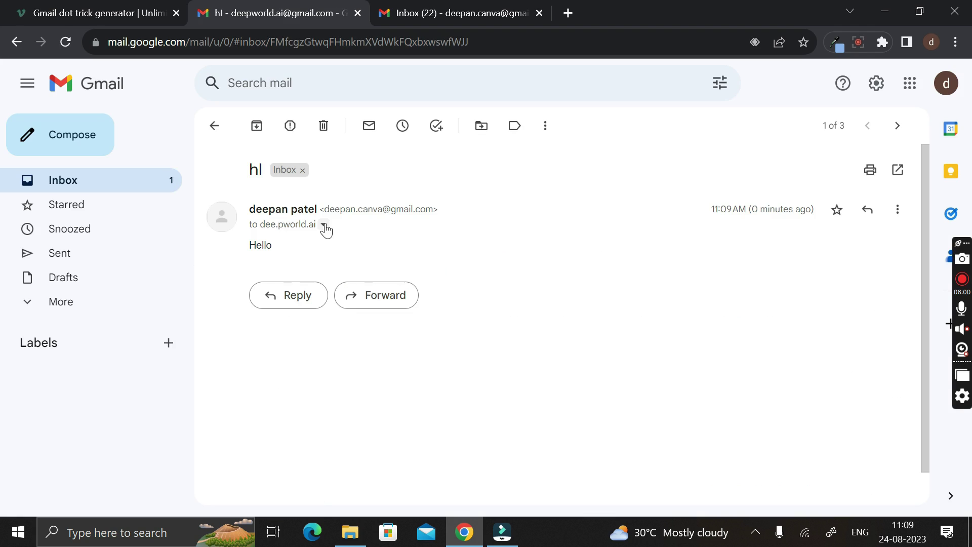
pyautogui.click(324, 224)
pyautogui.moveTo(415, 268)
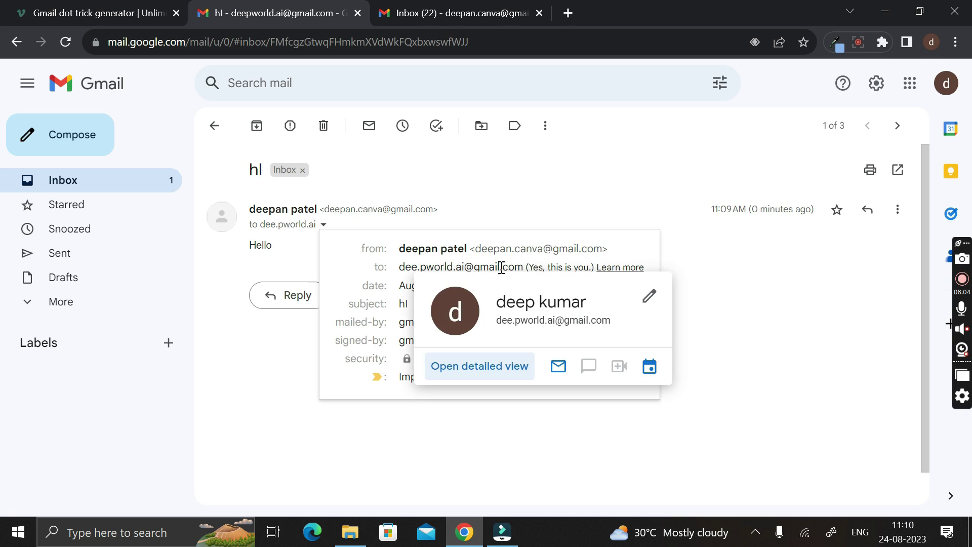
pyautogui.click(696, 295)
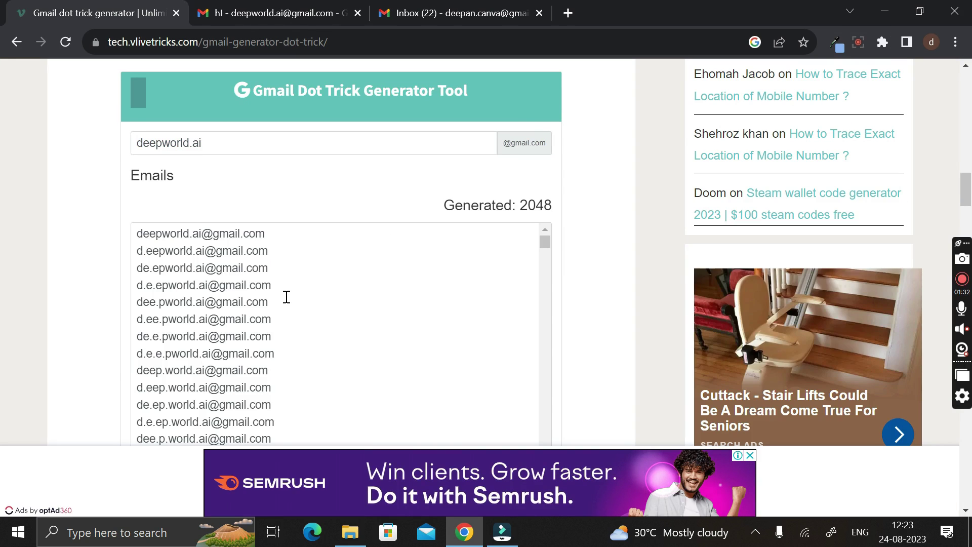
# Step: Highlight the dotted variant the email went to, then open the original account's Gmail in a new tab
pyautogui.click(320, 288)
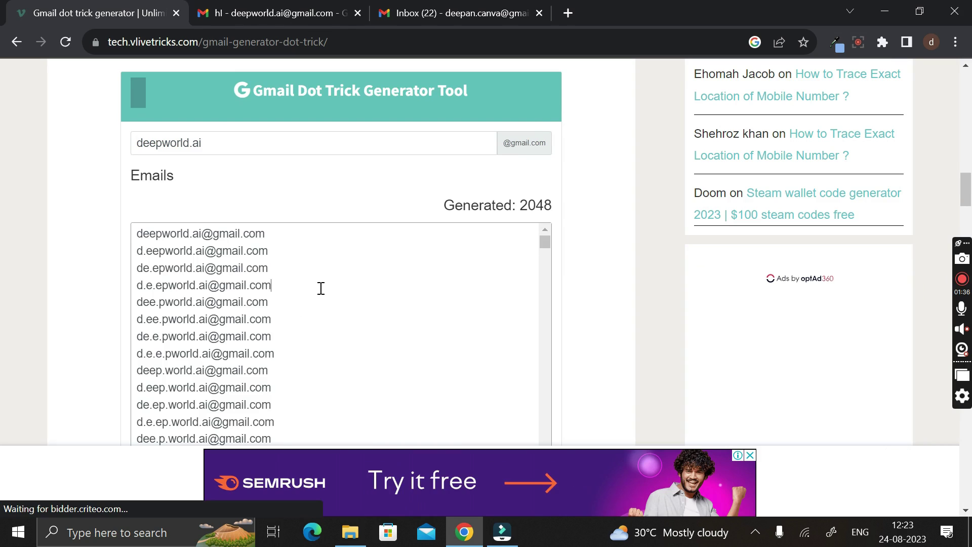
pyautogui.moveTo(321, 302); pyautogui.dragTo(141, 272)
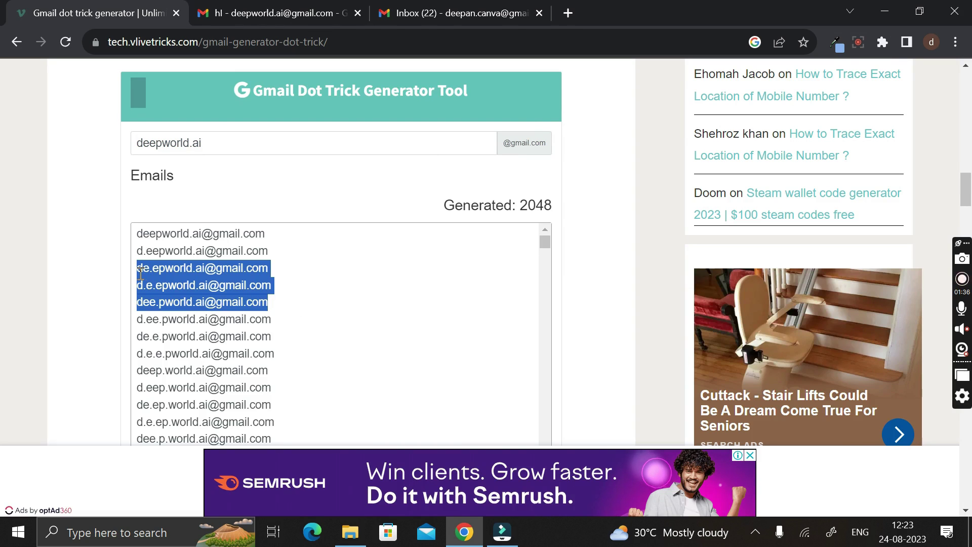
pyautogui.moveTo(276, 303); pyautogui.dragTo(139, 306)
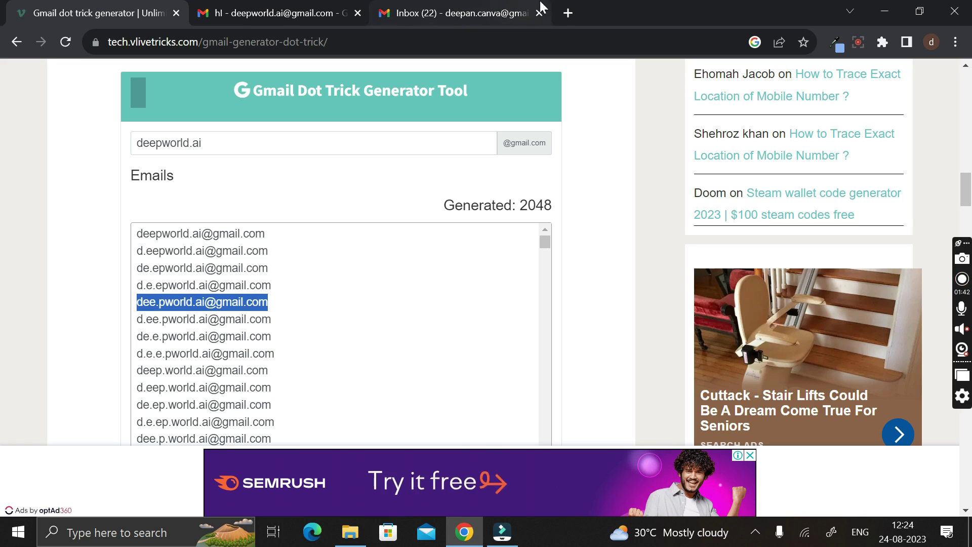
pyautogui.click(567, 13)
pyautogui.click(481, 280)
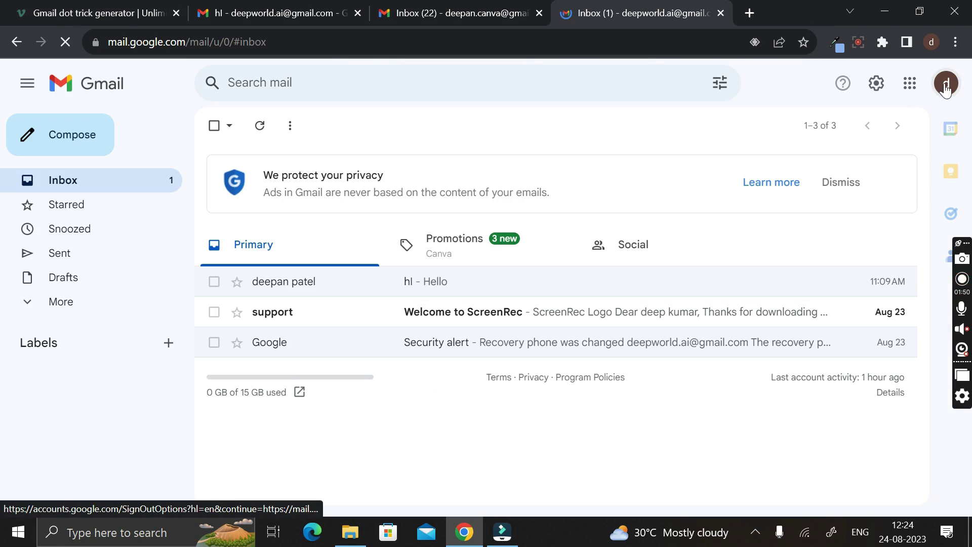
# Step: Sign out of all accounts, then remove the original account from the browser's account chooser
pyautogui.click(945, 89)
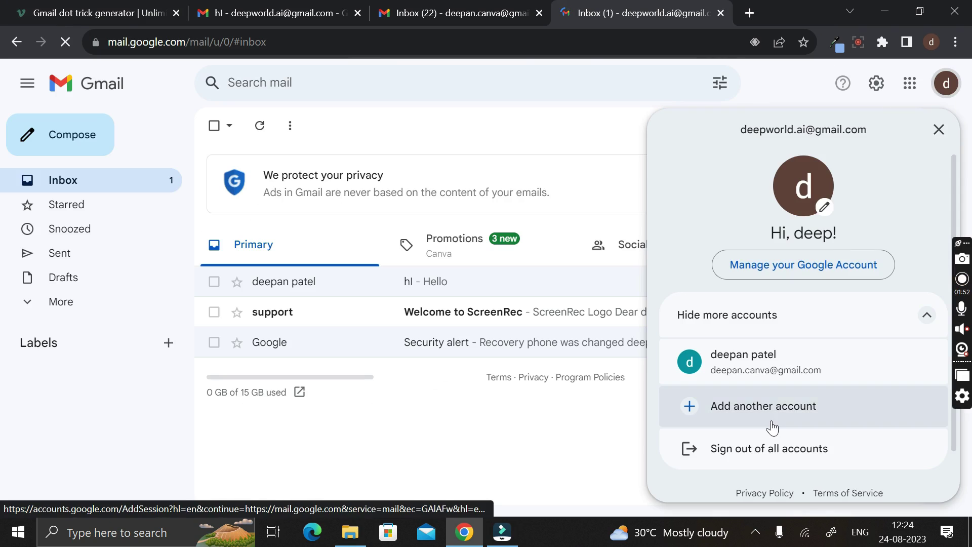
pyautogui.click(761, 449)
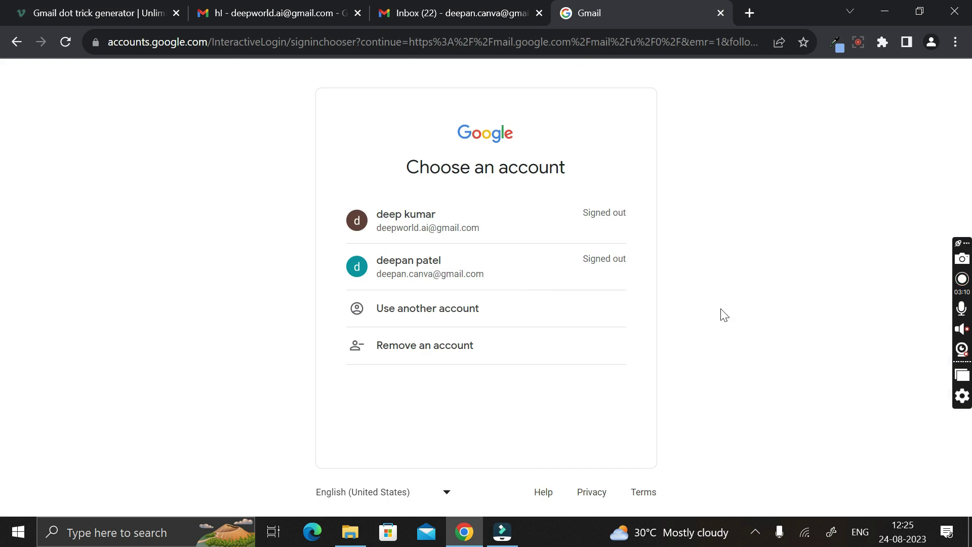
pyautogui.click(439, 351)
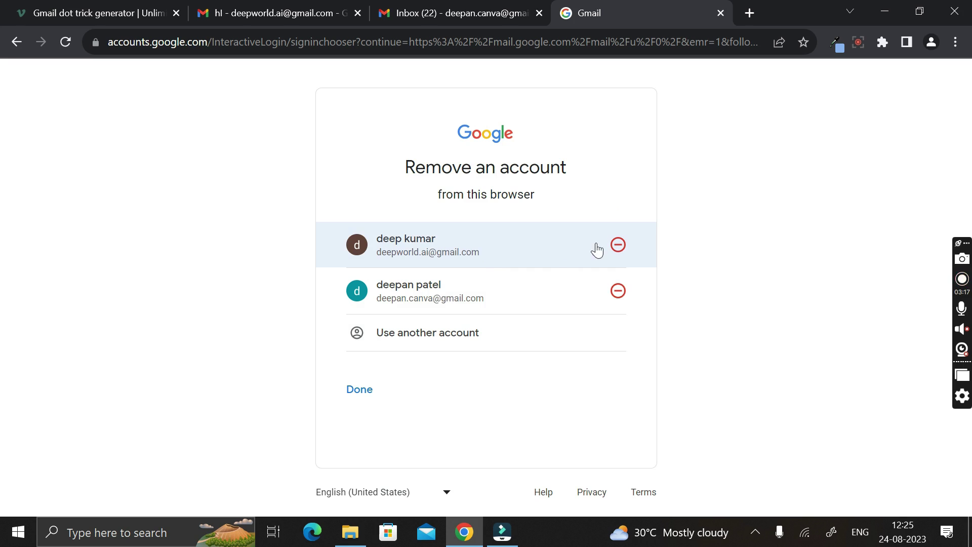
pyautogui.click(617, 246)
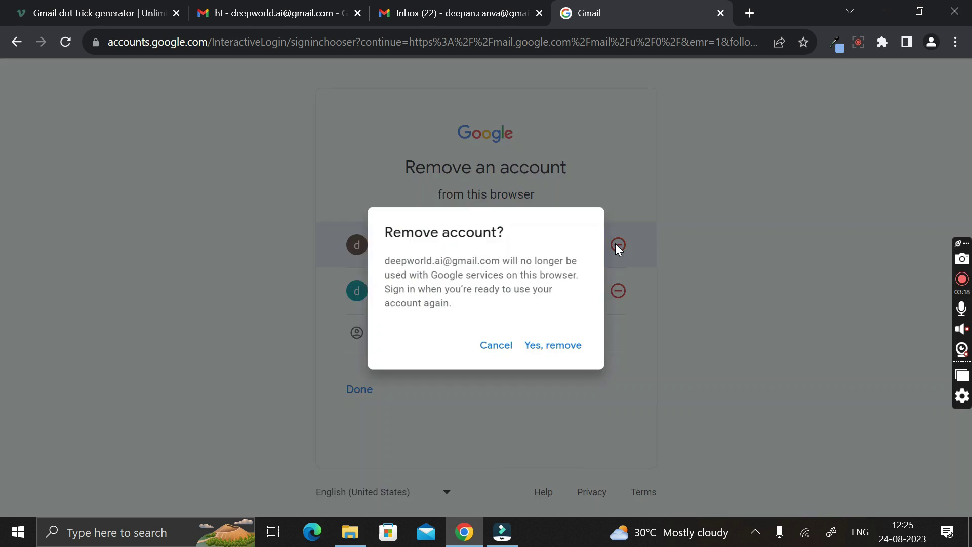
pyautogui.click(556, 358)
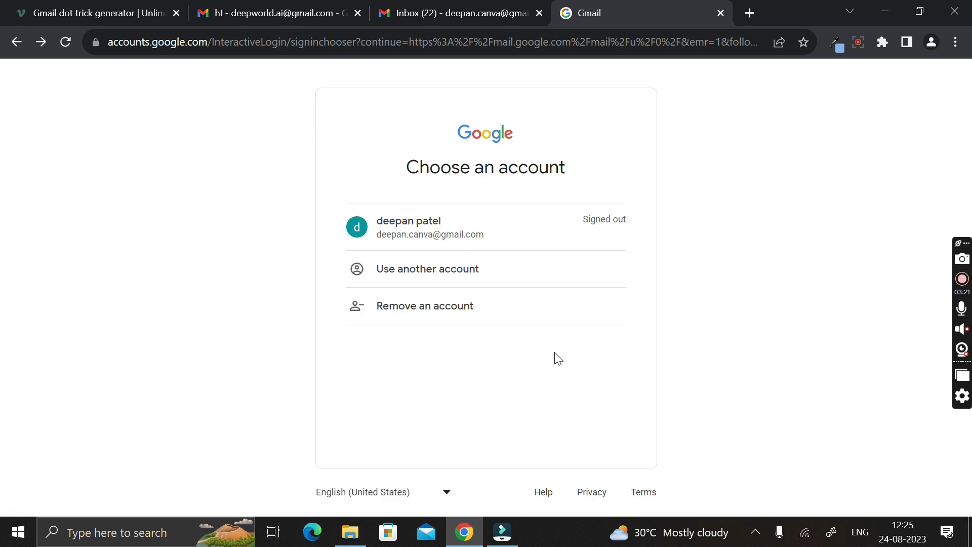
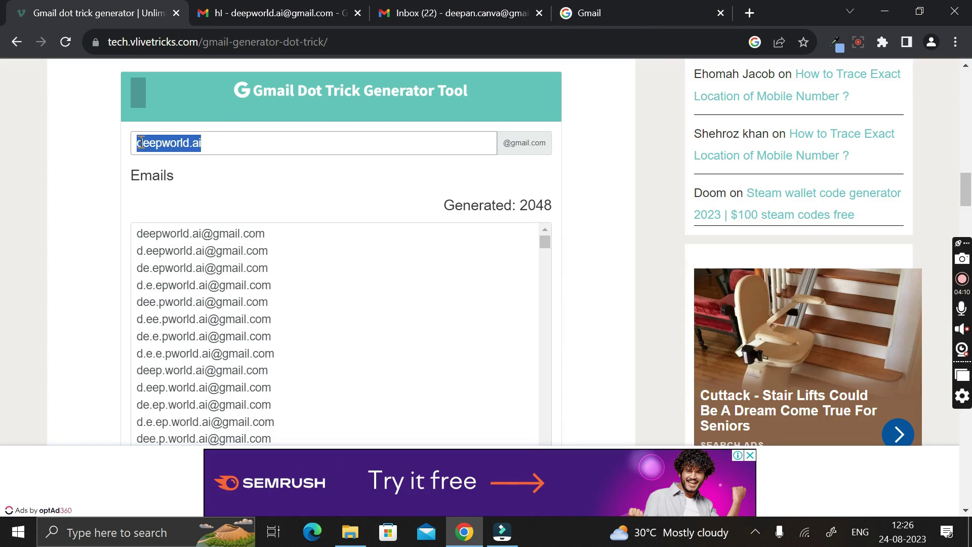
pyautogui.click(282, 284)
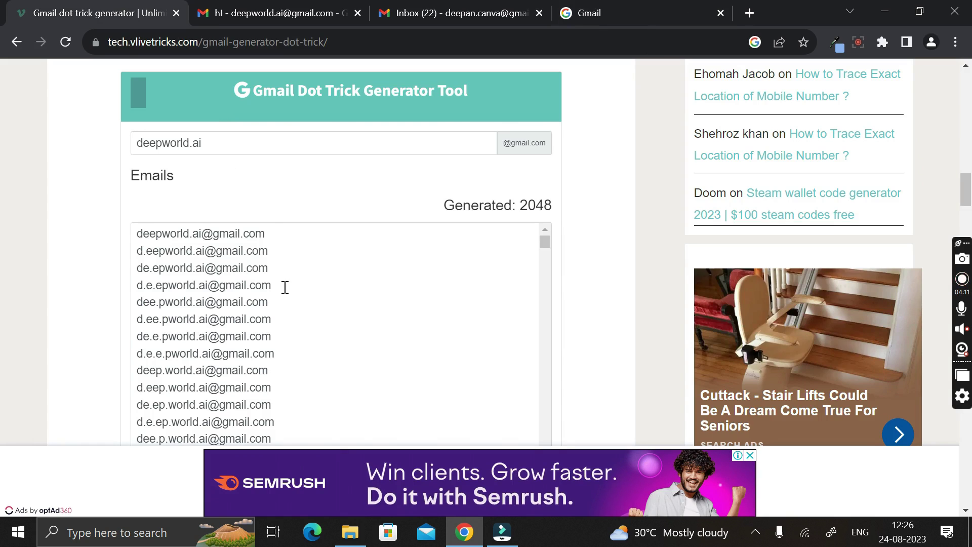
pyautogui.scroll(-1, 282, 284)
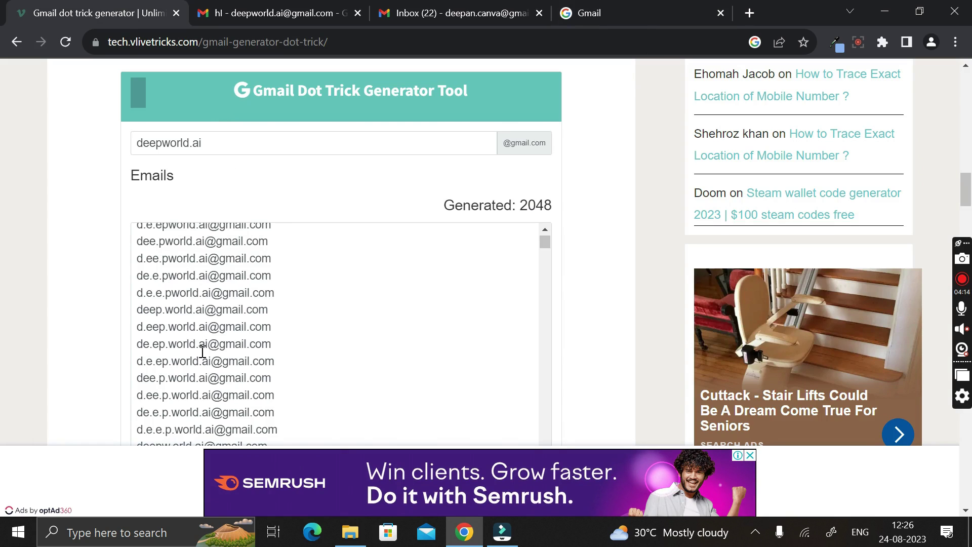
pyautogui.scroll(-1, 202, 351)
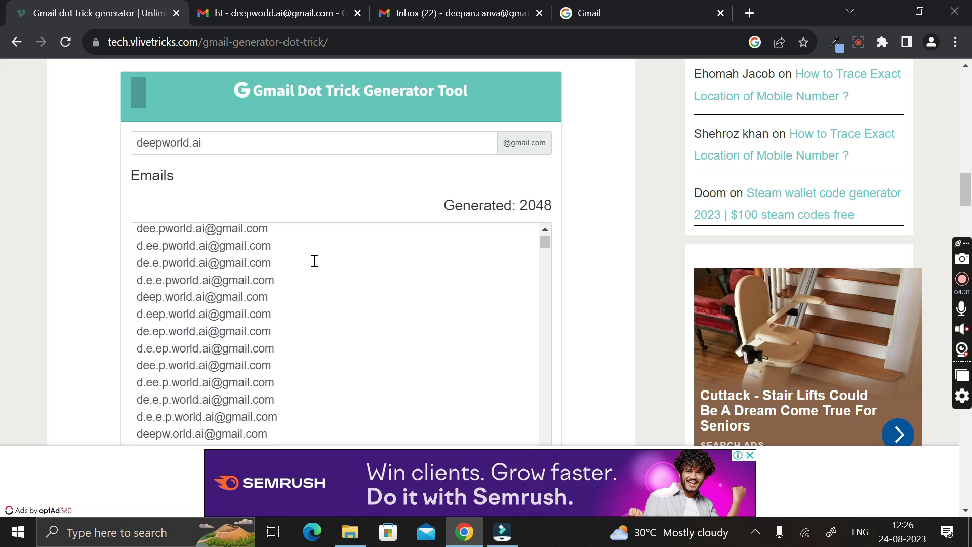
pyautogui.tripleClick(140, 296)
pyautogui.hotkey('ctrl', 'c')
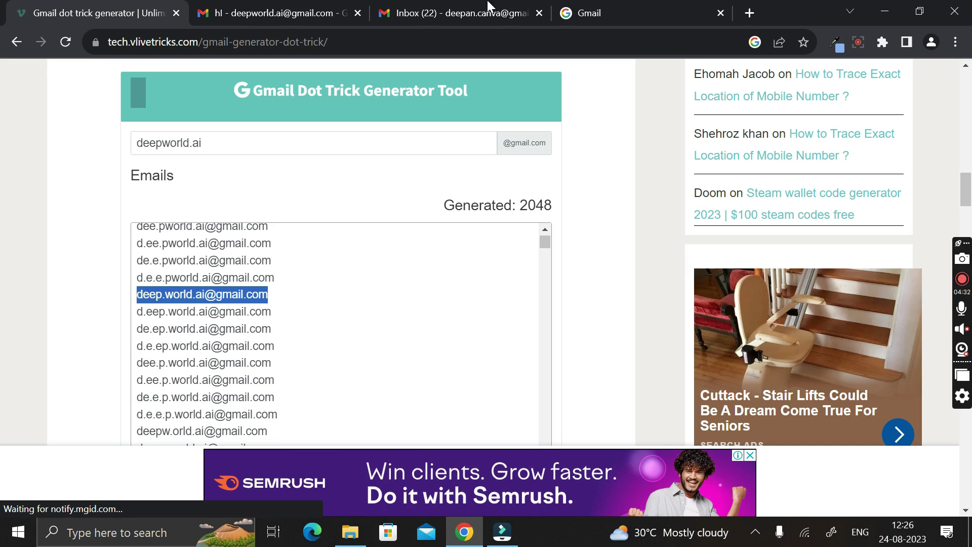
pyautogui.click(595, 9)
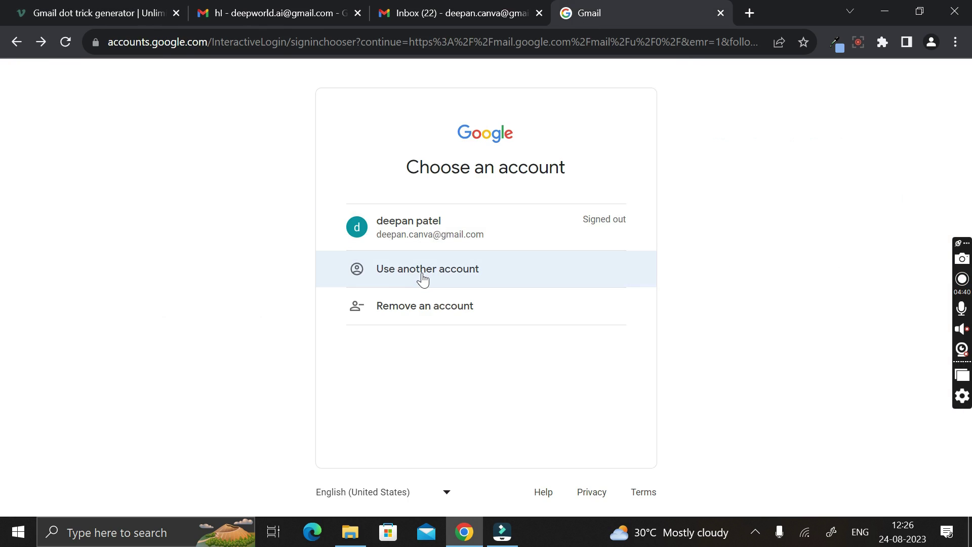
# Step: Use another account and submit the pasted dotted address as the sign-in email
pyautogui.click(423, 279)
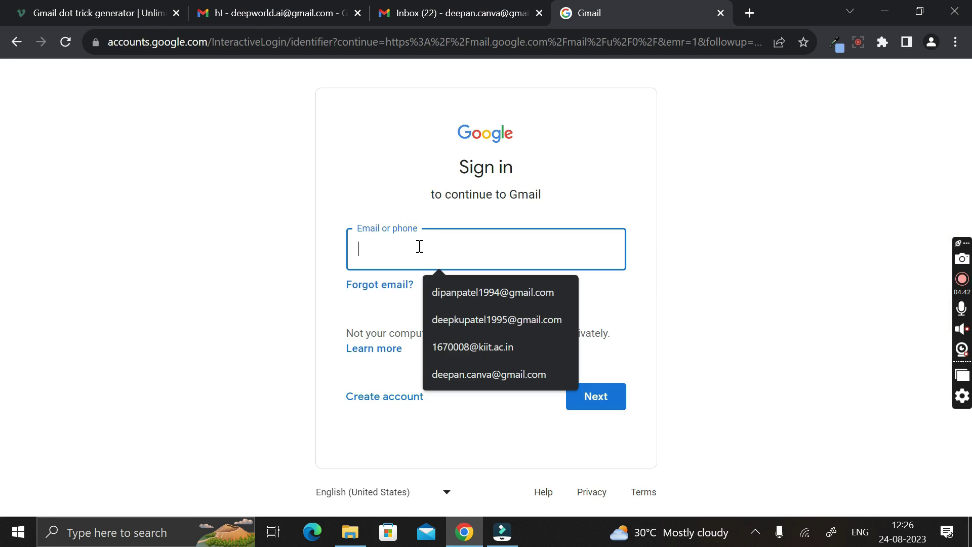
pyautogui.hotkey('ctrl', 'v')
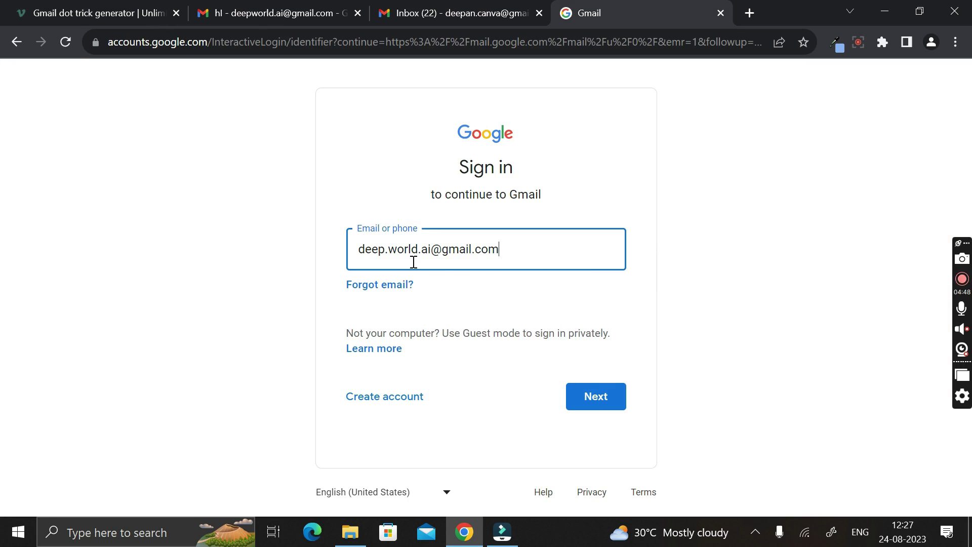
pyautogui.click(597, 398)
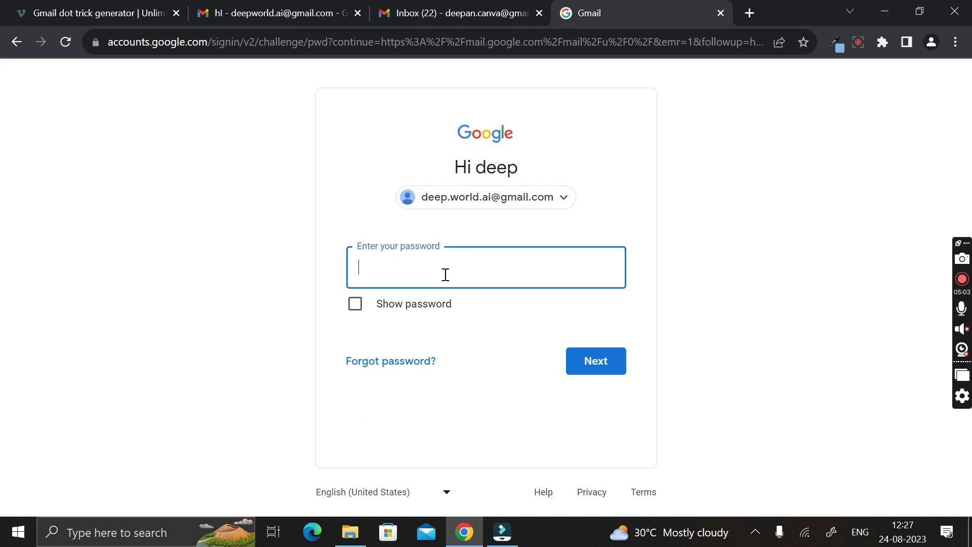
# Step: Enter the account password and finish signing in to the Gmail inbox
pyautogui.hotkey('ctrl', 'Tab')
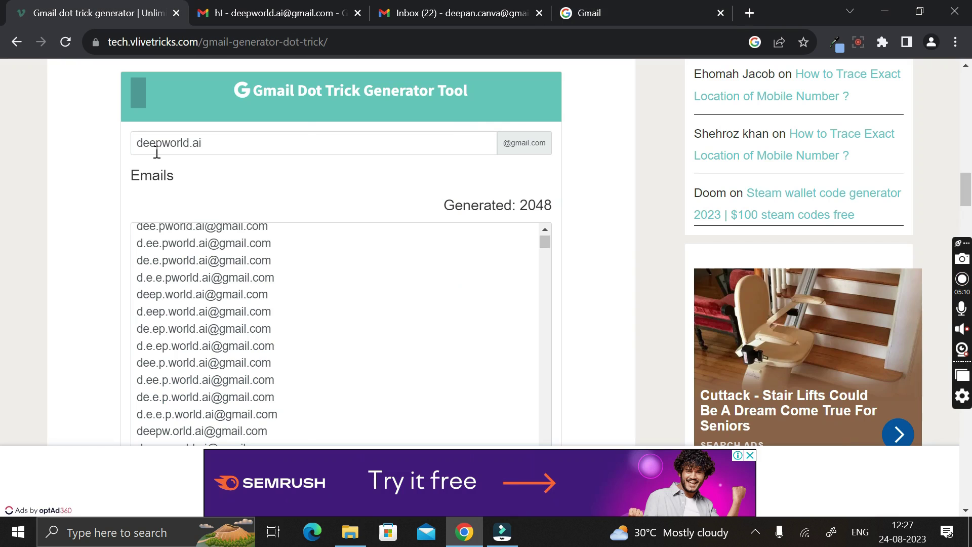
pyautogui.hotkey('ctrl', 'shift', 'Tab')
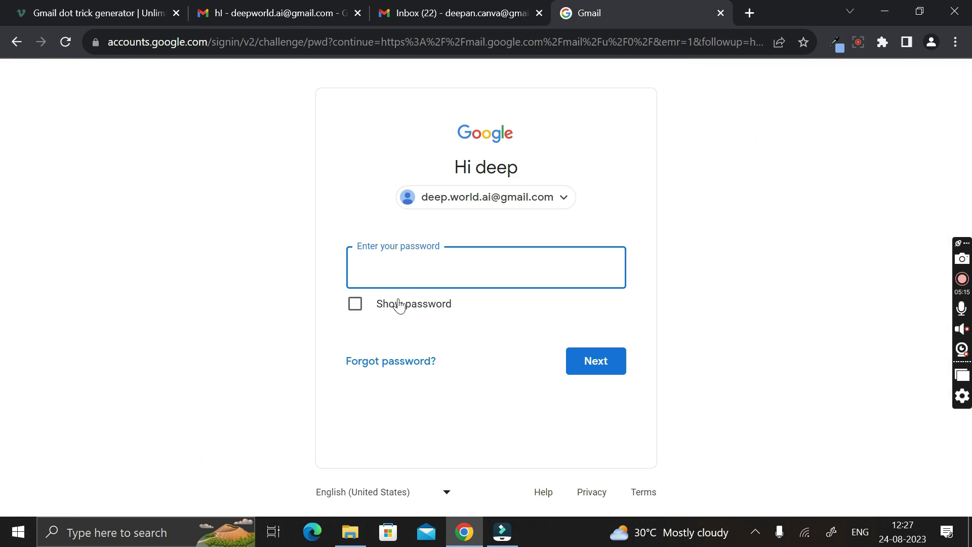
pyautogui.write('••••••••')
pyautogui.click(592, 361)
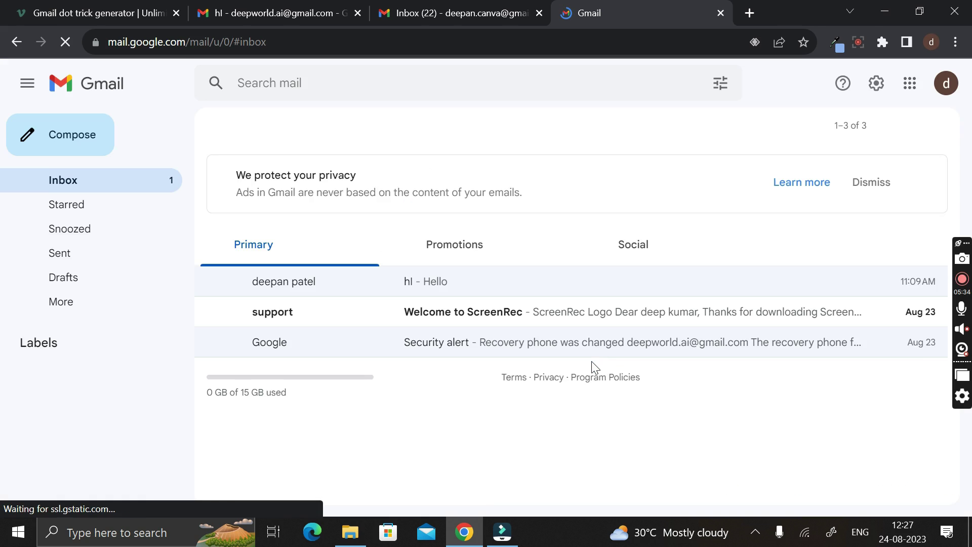
# Step: Confirm in the account menu which address is signed in, then return to the generator tab
pyautogui.click(946, 84)
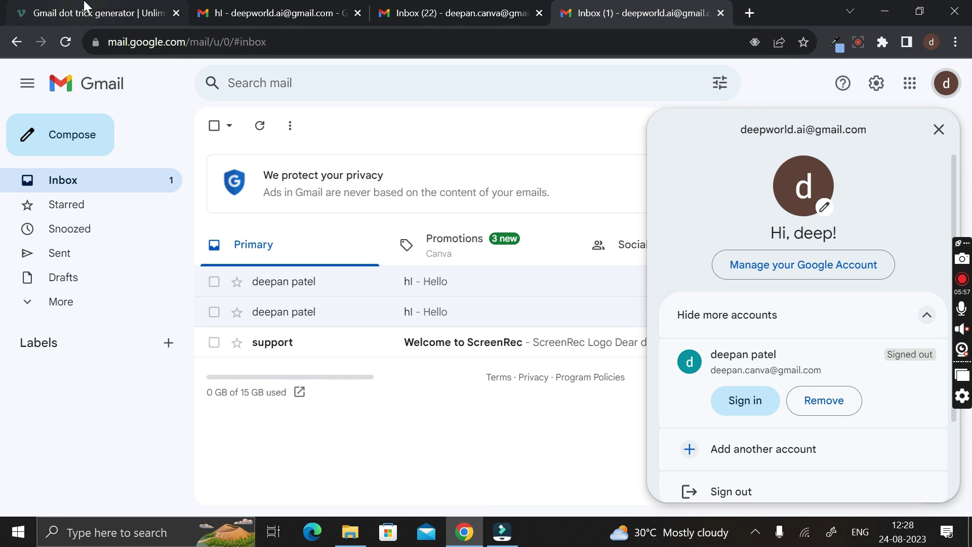
pyautogui.click(75, 16)
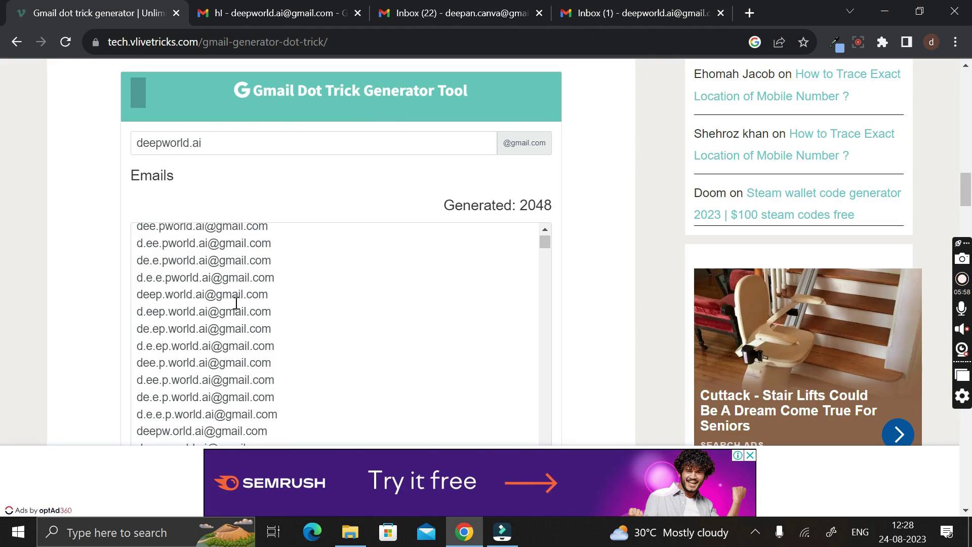
# Step: Clear the previous selection and select the top fifteen dotted variants in the Emails list
pyautogui.tripleClick(272, 294)
pyautogui.moveTo(272, 294); pyautogui.dragTo(167, 295)
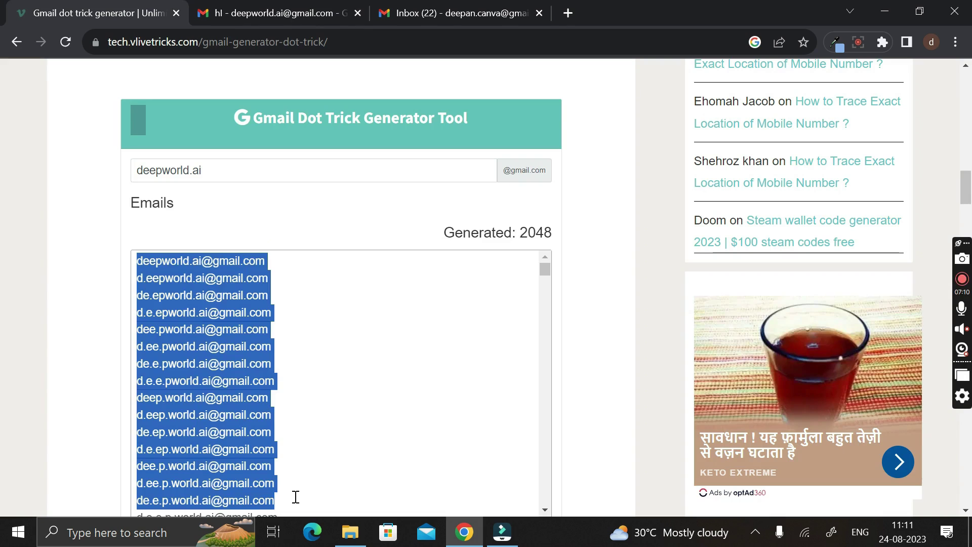
pyautogui.click(157, 276)
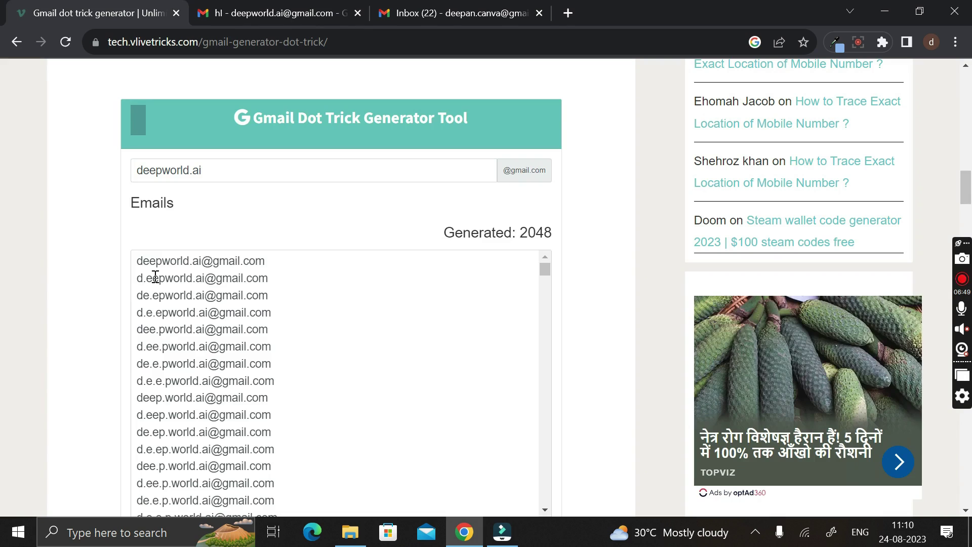
pyautogui.moveTo(138, 260); pyautogui.dragTo(295, 497)
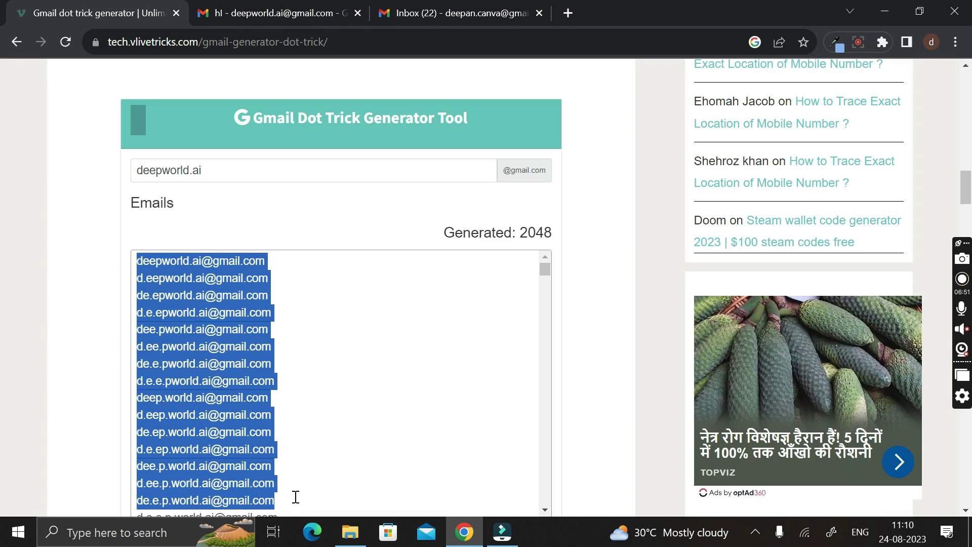